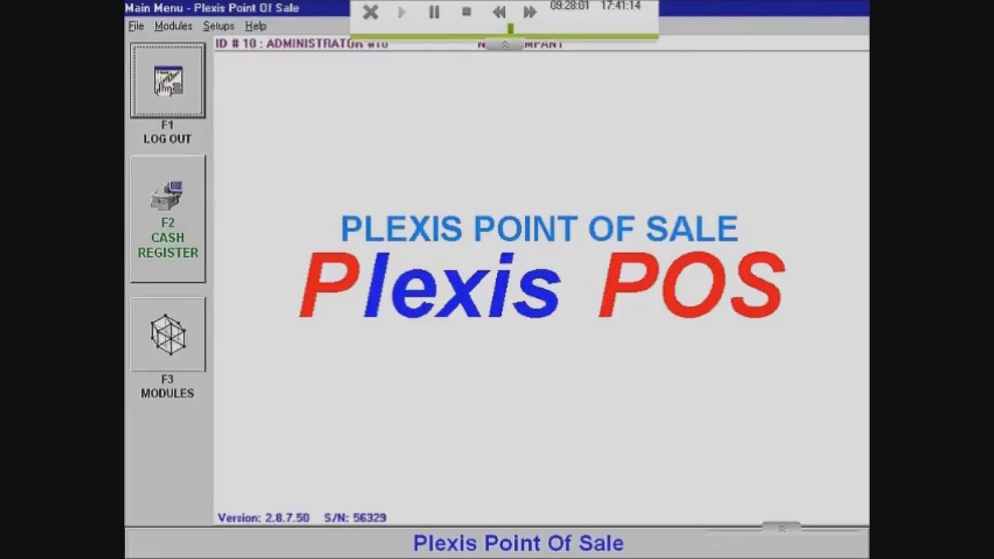
Open the inventory items list from the Inventory Control module
key(alt+m)
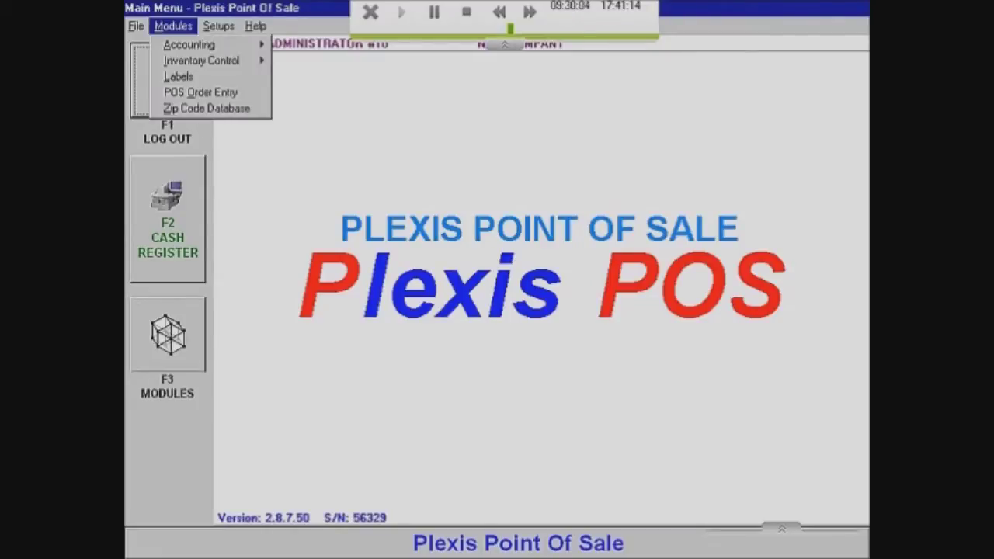
mouse_move(201, 61)
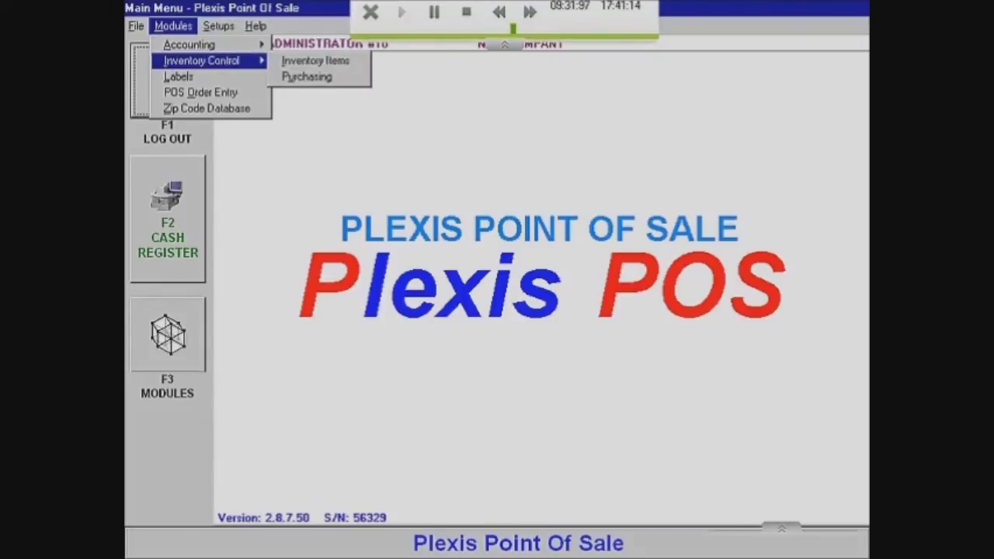
key(Down)
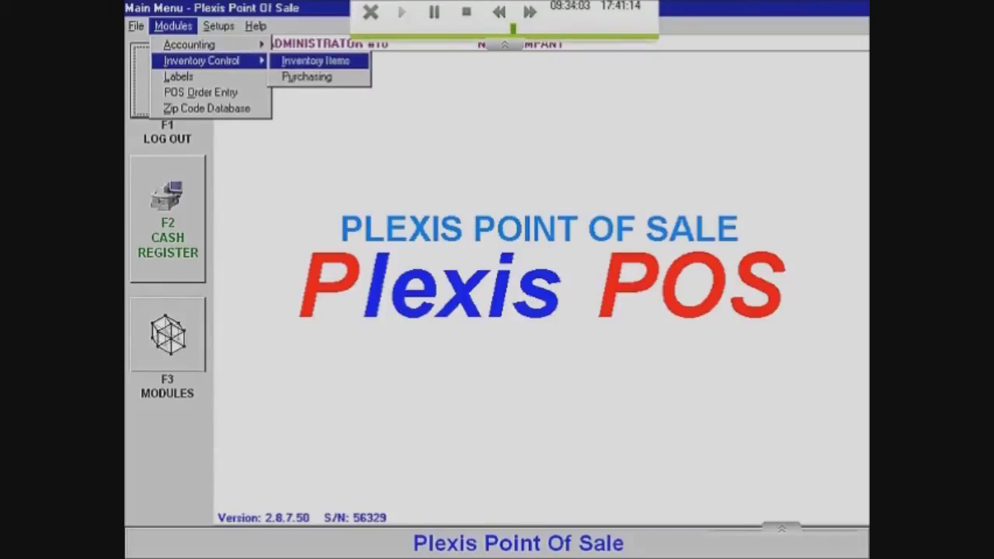
key(Return)
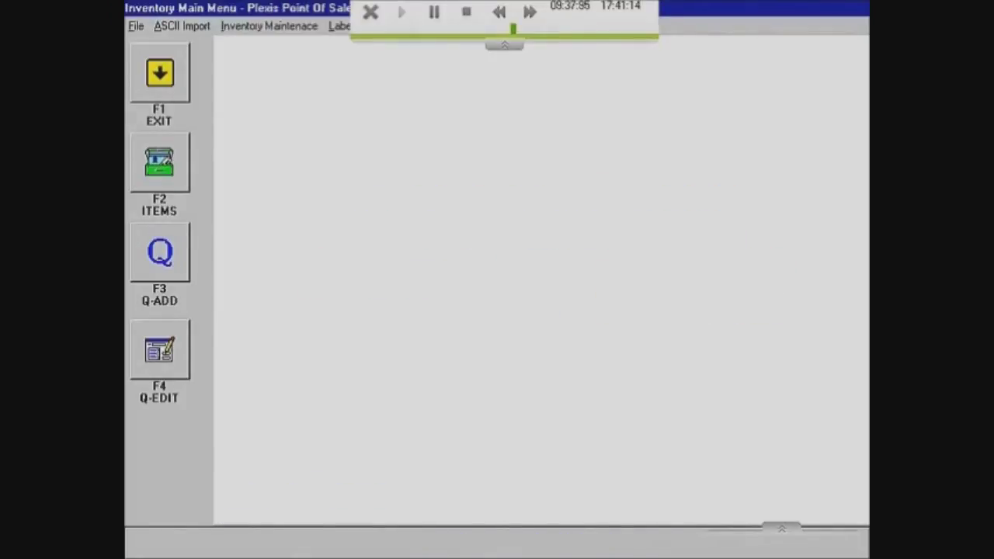
key(F2)
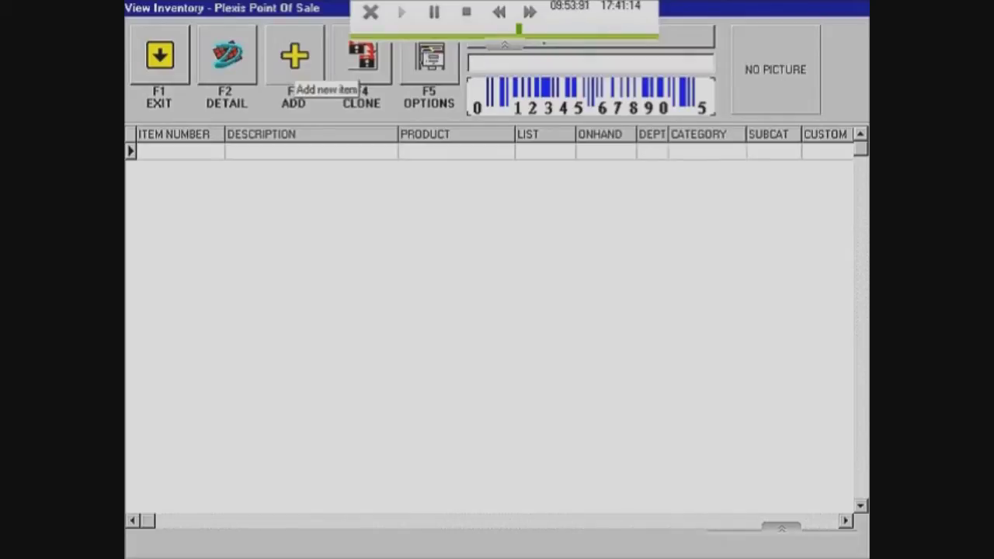
Add a new inventory item with the item number NCR
click(294, 68)
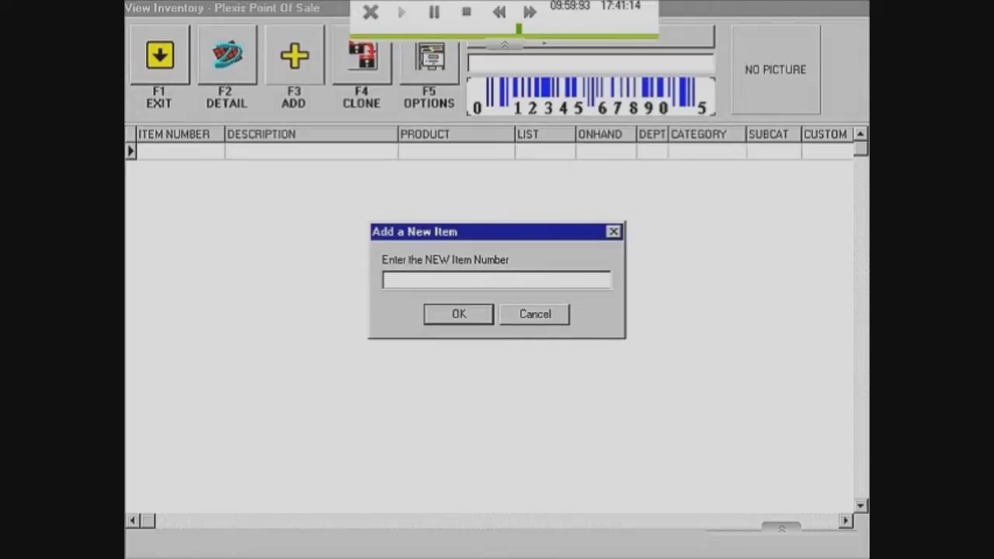
text(NCR)
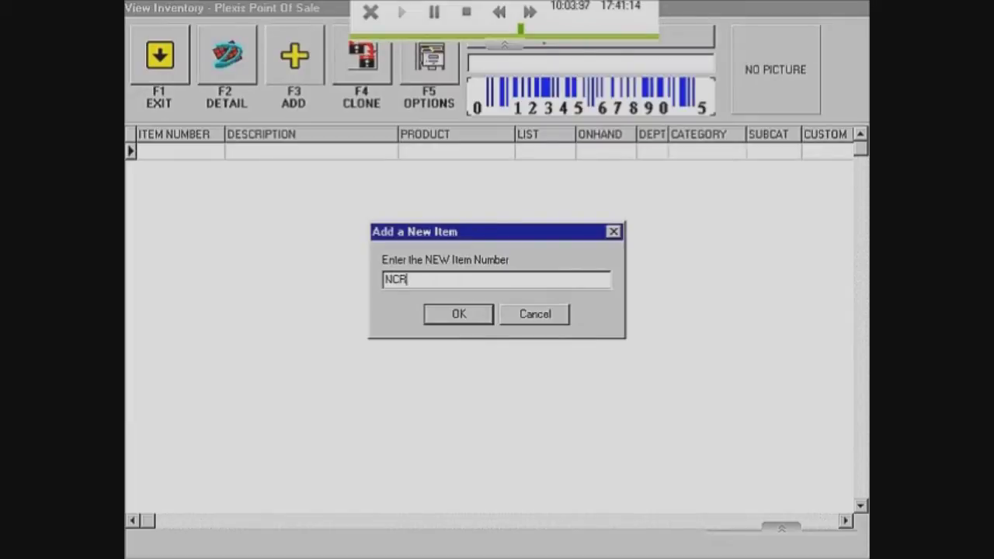
key(Return)
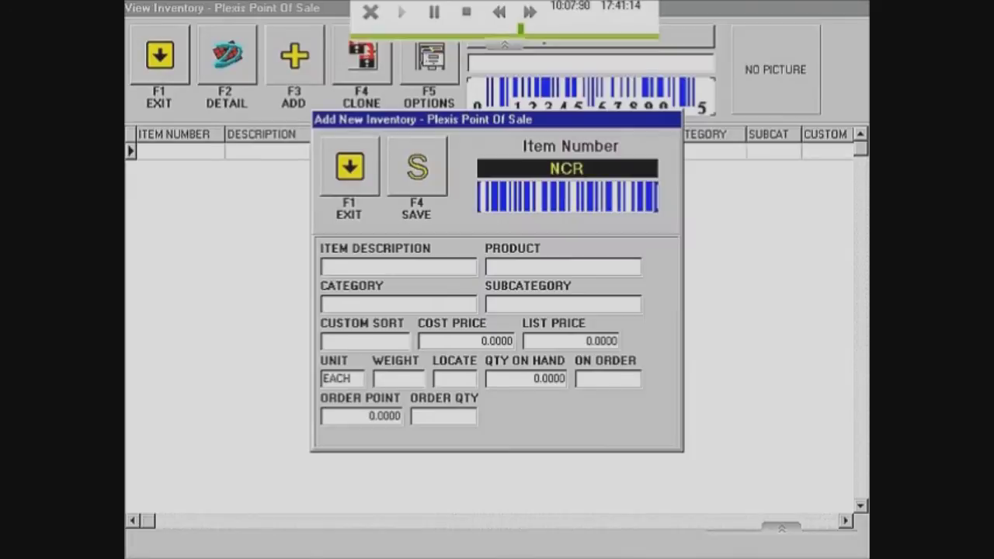
Enter NCR as the item description and product, COMPUTER as the category and TOUCH as the subcategory
text(NCR)
key(Tab)
text(NCR)
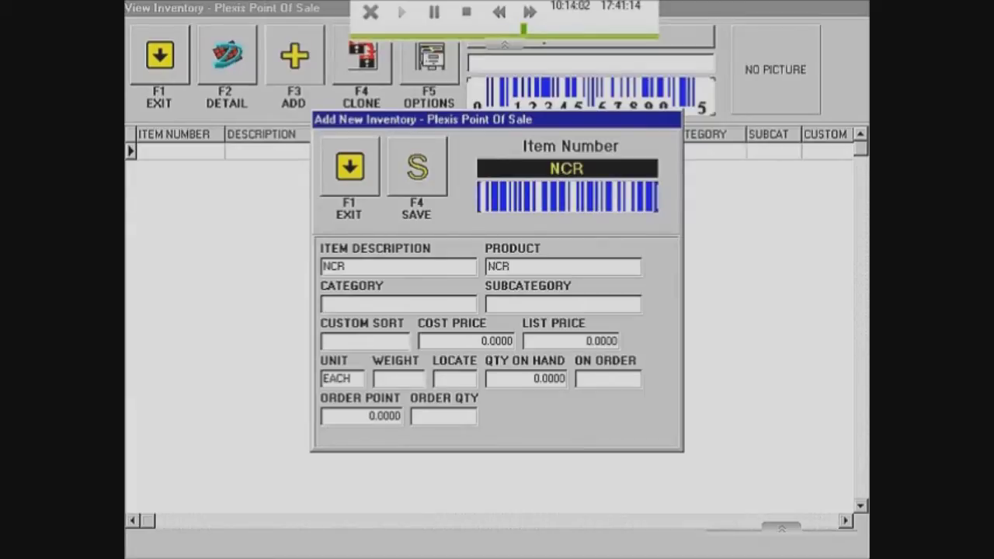
key(Tab)
text(CO M)
key(BackSpace)
key(BackSpace)
text(MPUTER)
key(Tab)
text(T)
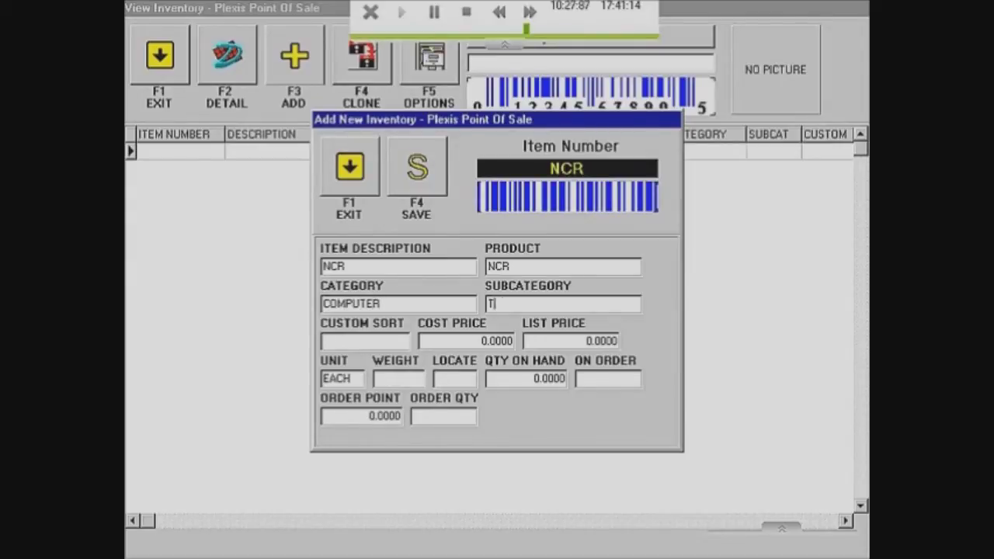
text(OUCH)
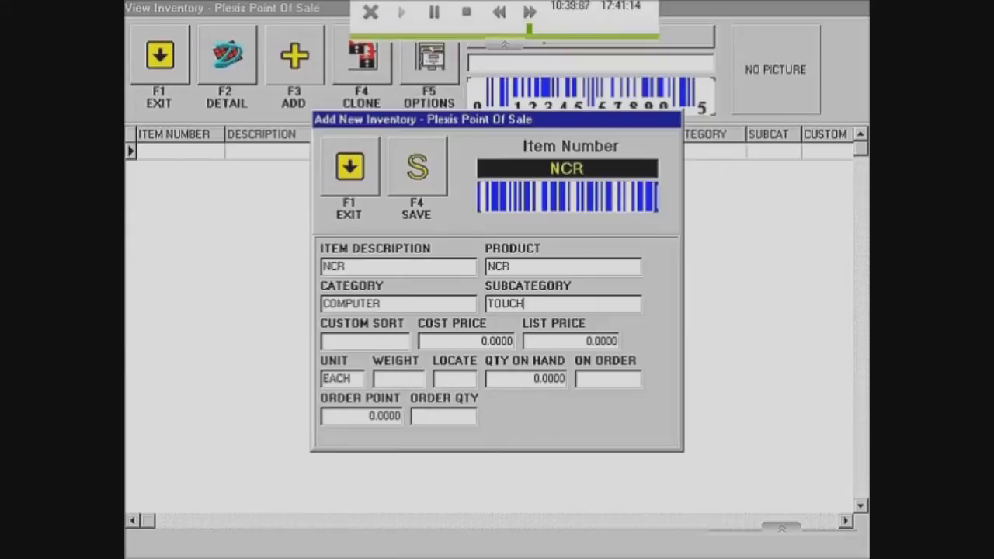
Set the new item's cost price to 6
click(452, 340)
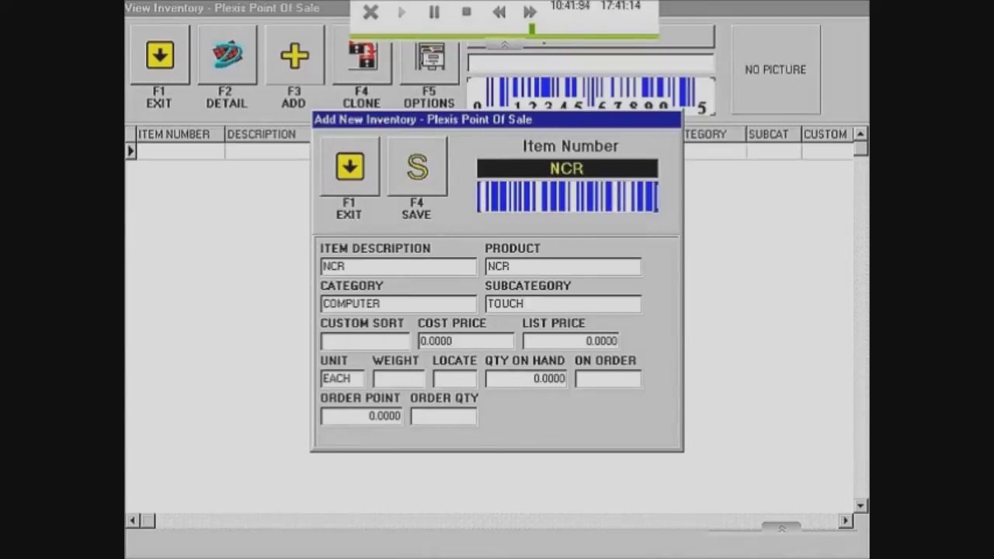
key(BackSpace)
key(BackSpace)
key(BackSpace)
key(BackSpace)
key(BackSpace)
key(BackSpace)
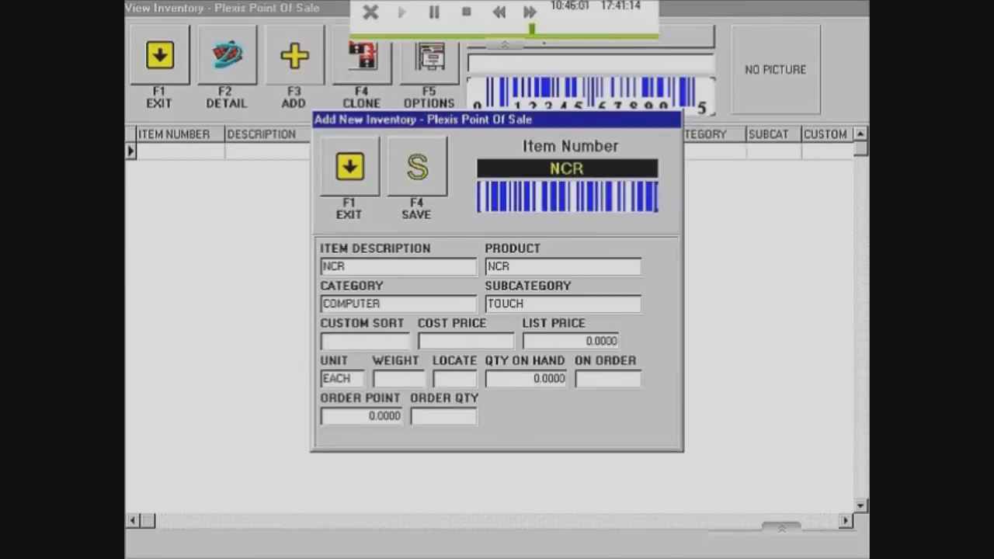
text(6)
key(Tab)
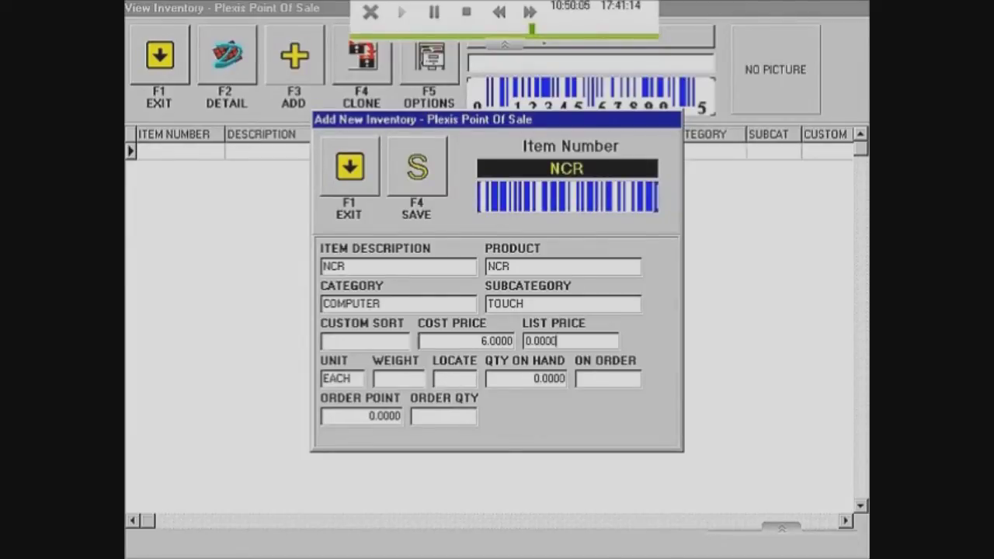
Set the new item's list price to 8 and save the item
key(BackSpace)
key(BackSpace)
key(BackSpace)
key(BackSpace)
key(BackSpace)
key(BackSpace)
text(8)
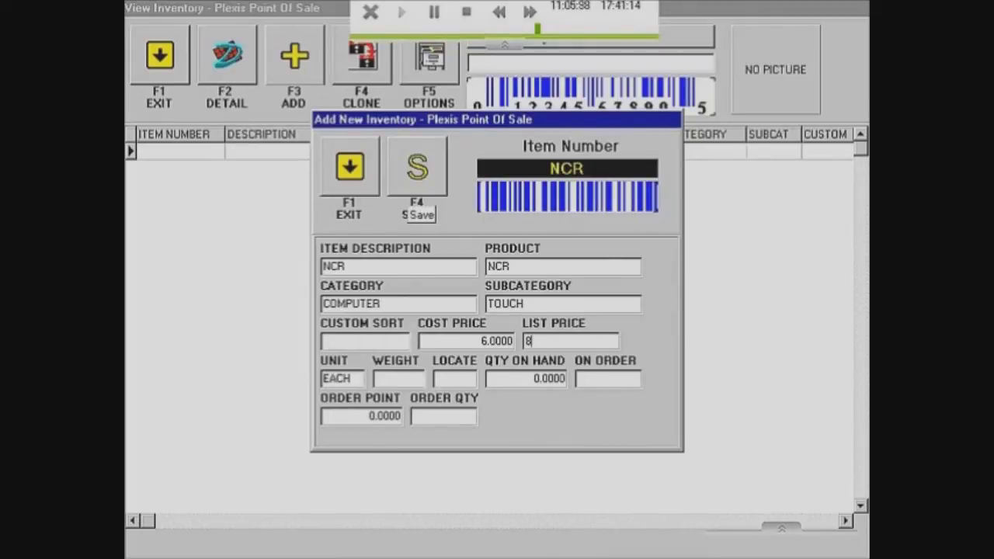
click(420, 183)
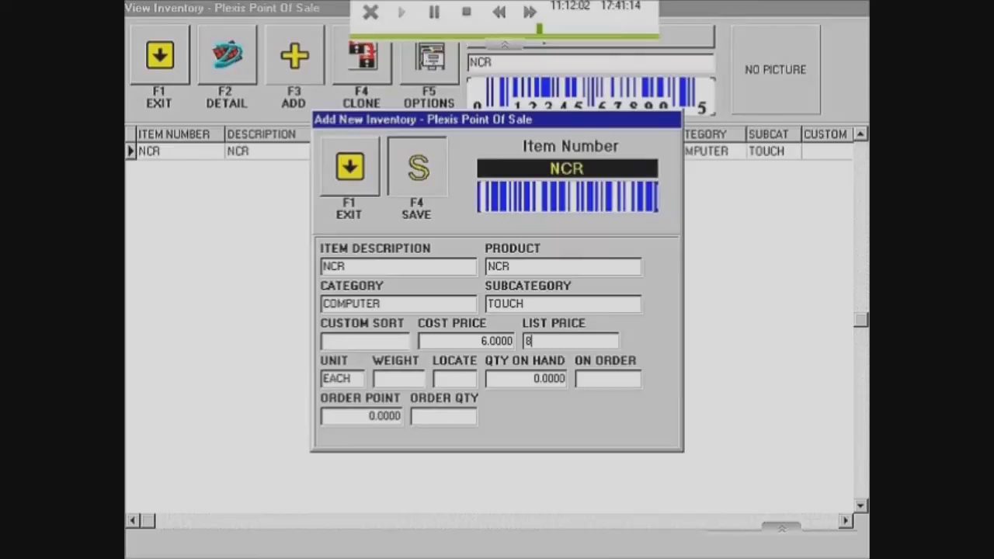
key(F4)
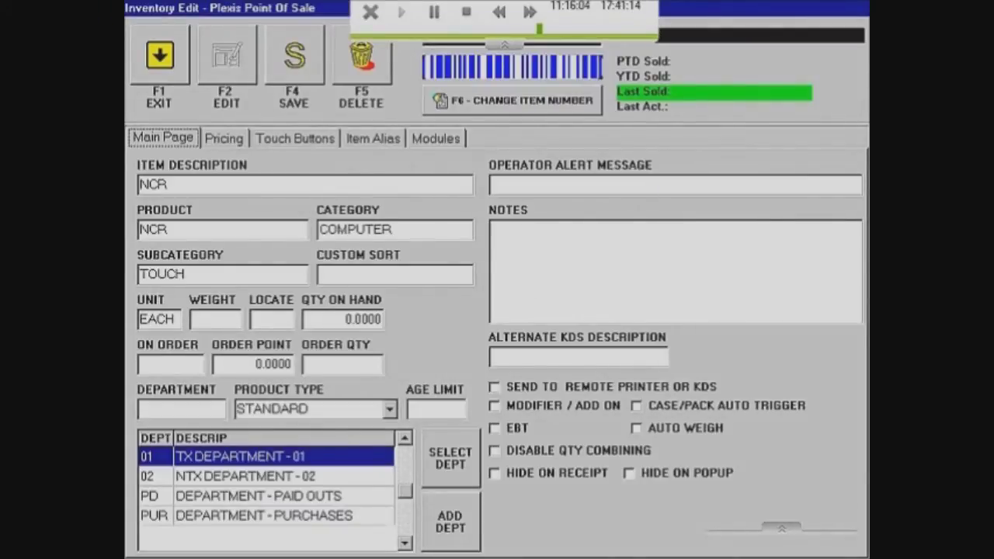
Assign the NCR item to a new department COMP with the description COMPUTERS, and save the department
click(141, 409)
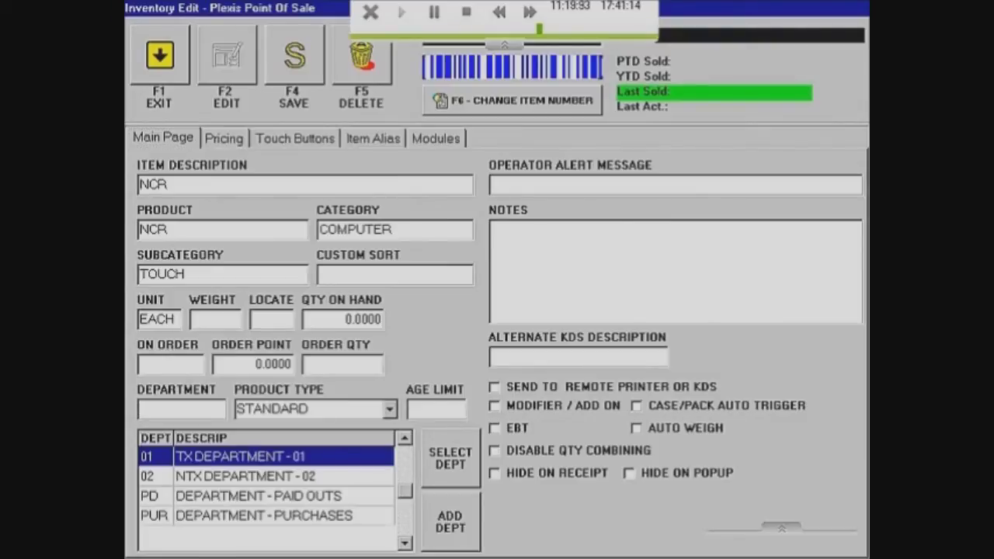
text(COMP)
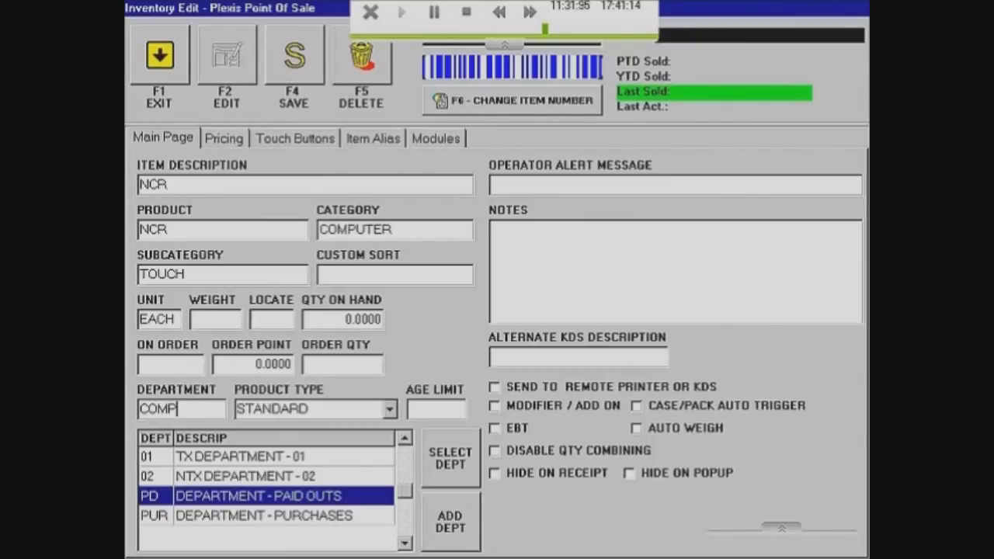
key(Tab)
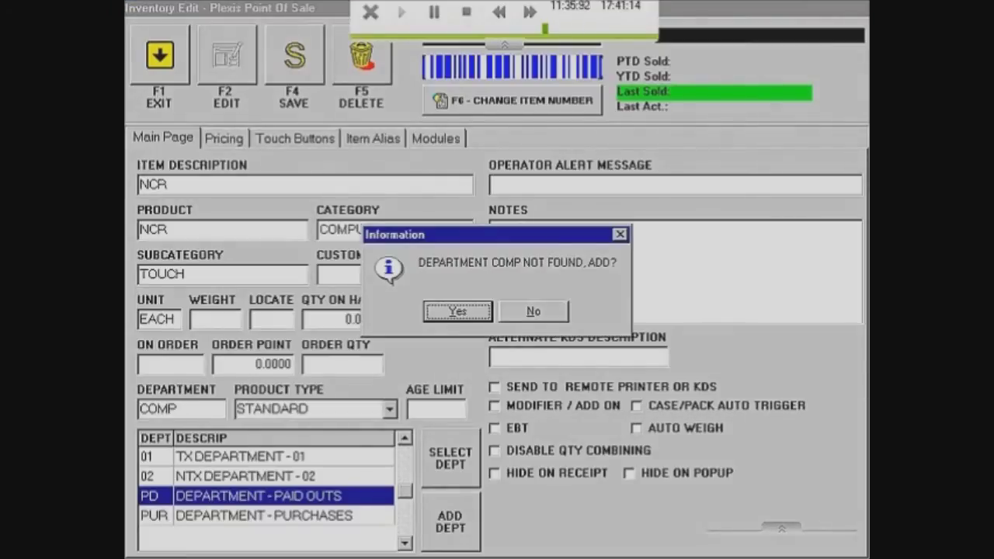
key(Return)
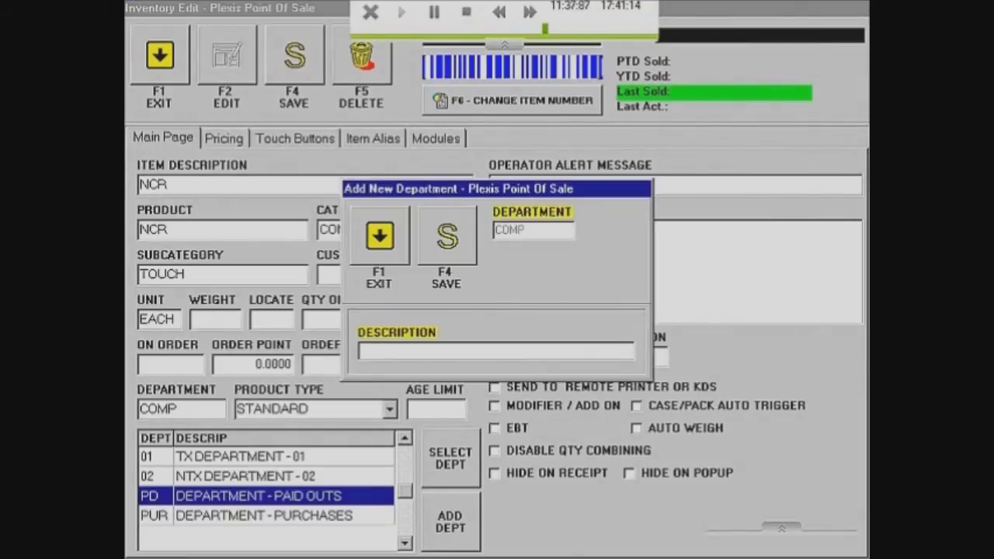
text(COMPUTERS)
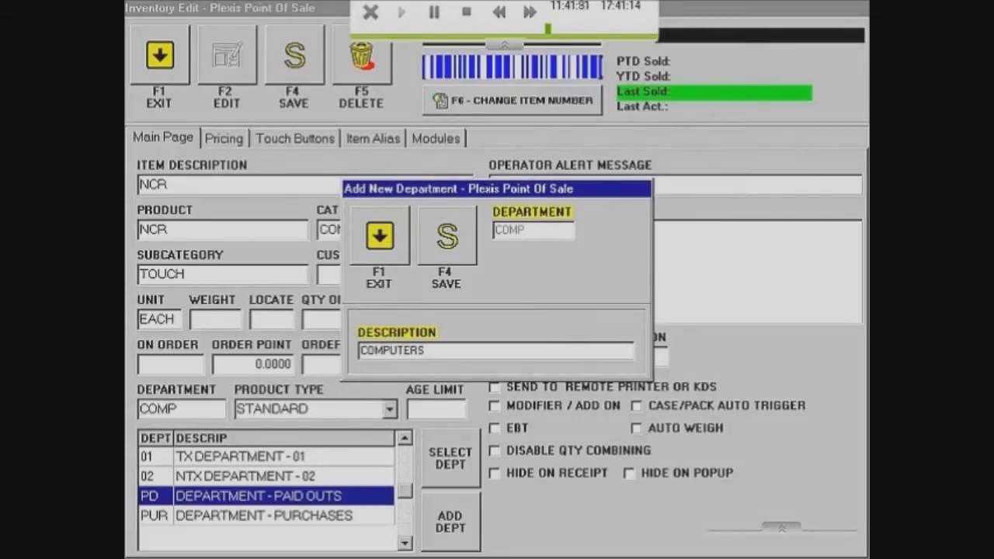
click(447, 239)
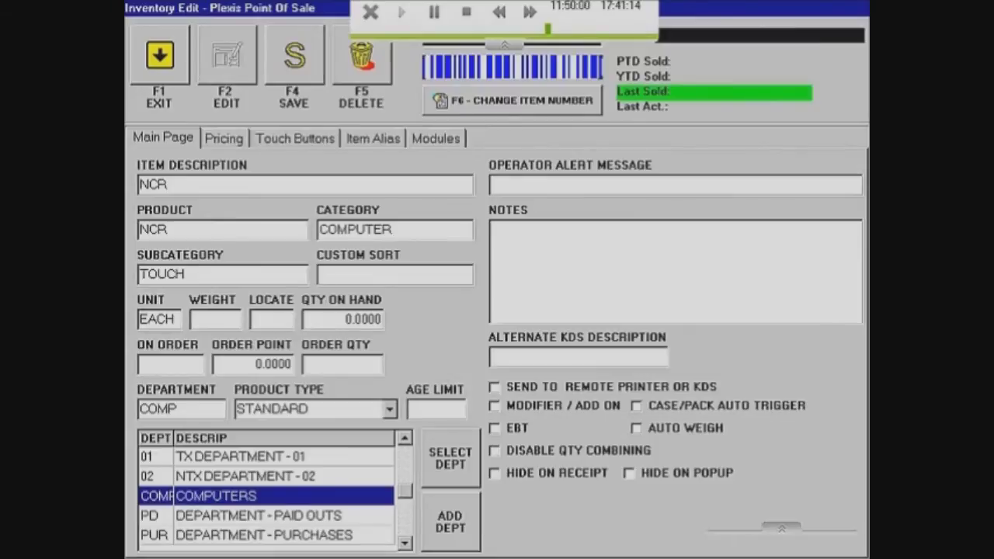
Label the item's touch button "ncr" on line 1 and "system" on line 2, and clear lines 3 and 4
key(Tab)
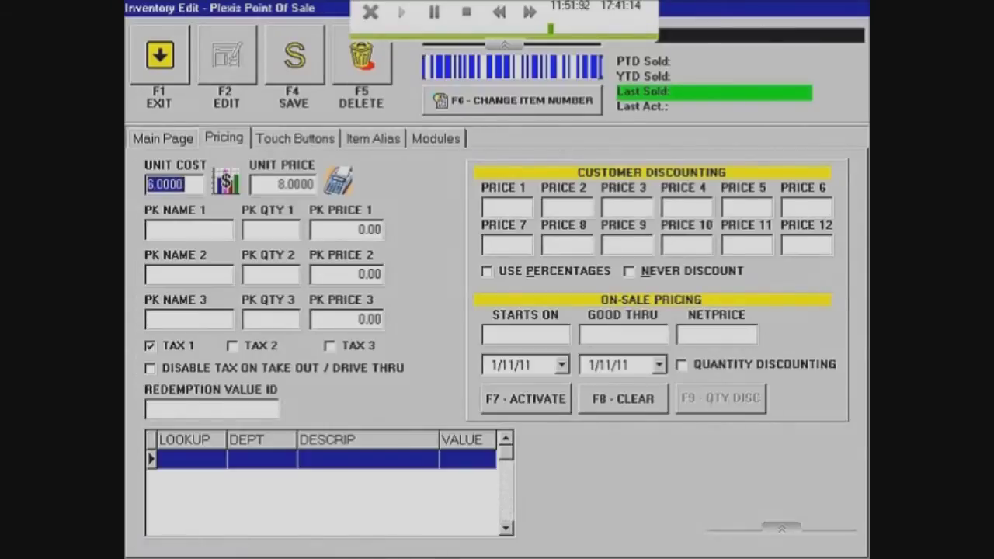
key(ctrl+Tab)
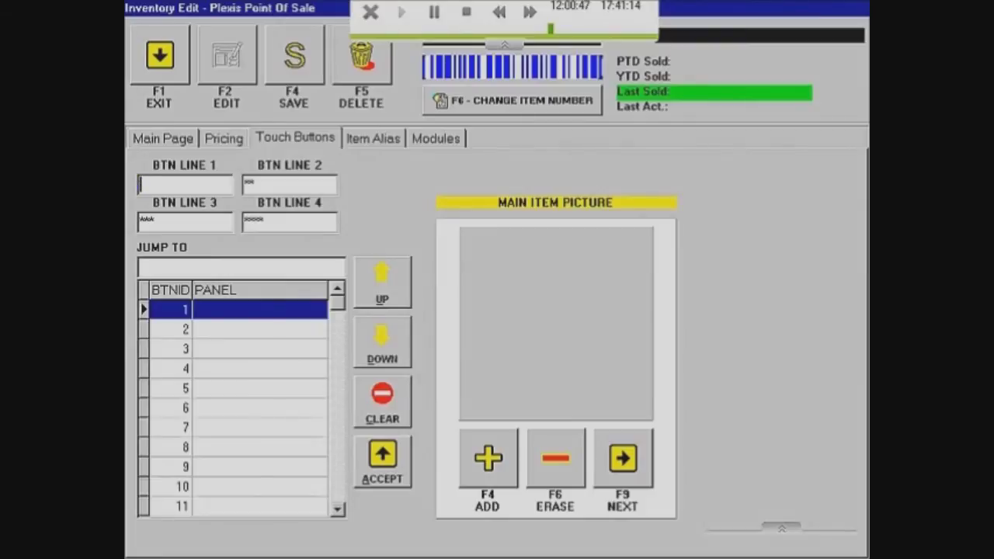
text(ncr)
key(Tab)
key(BackSpace)
text(syste)
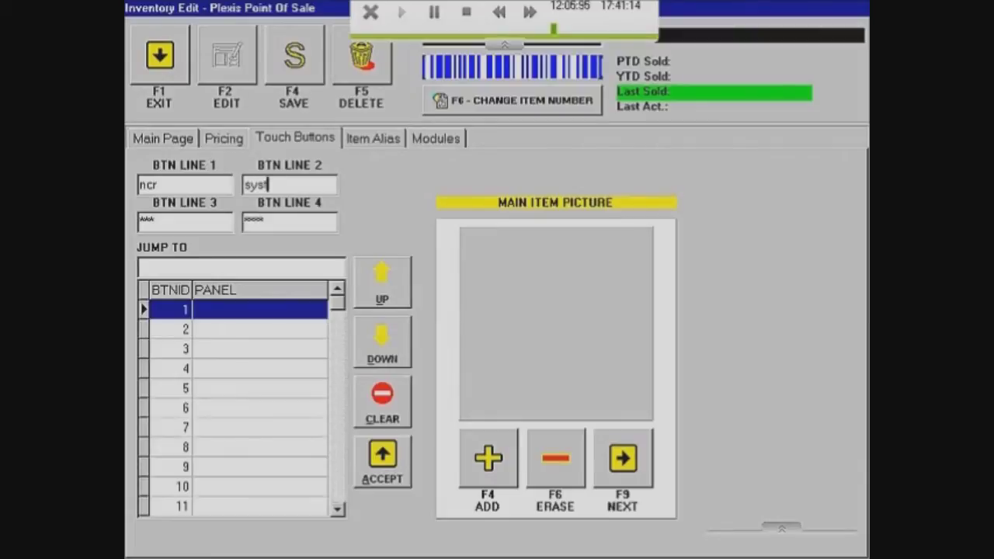
text(m)
key(Tab)
key(BackSpace)
key(Tab)
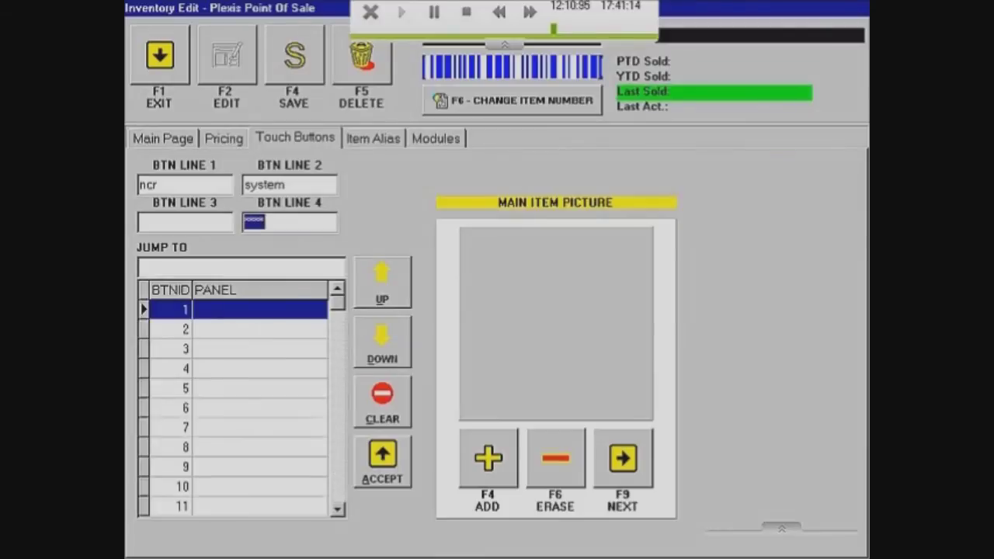
key(BackSpace)
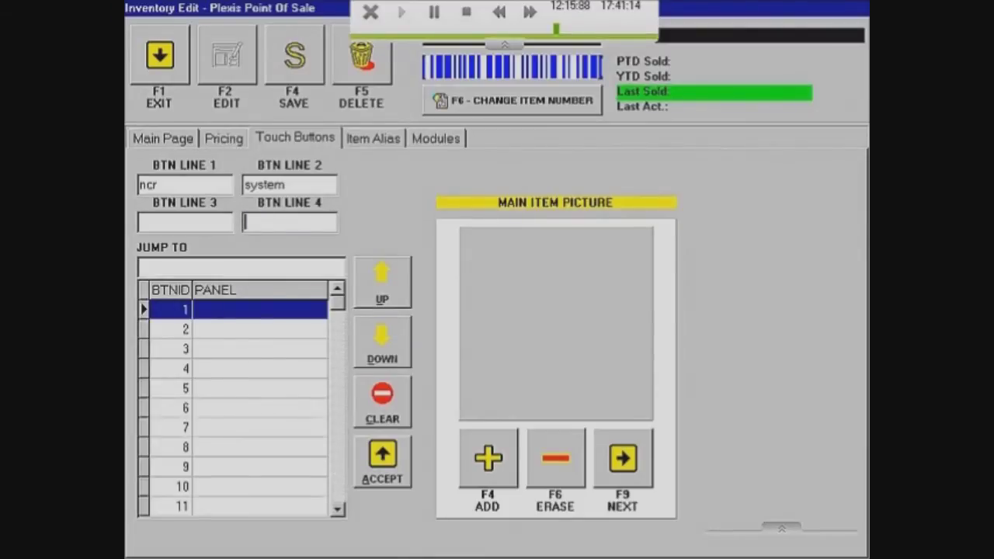
Start adding a main item picture and browse to the menu-pics folder on drive D
click(488, 458)
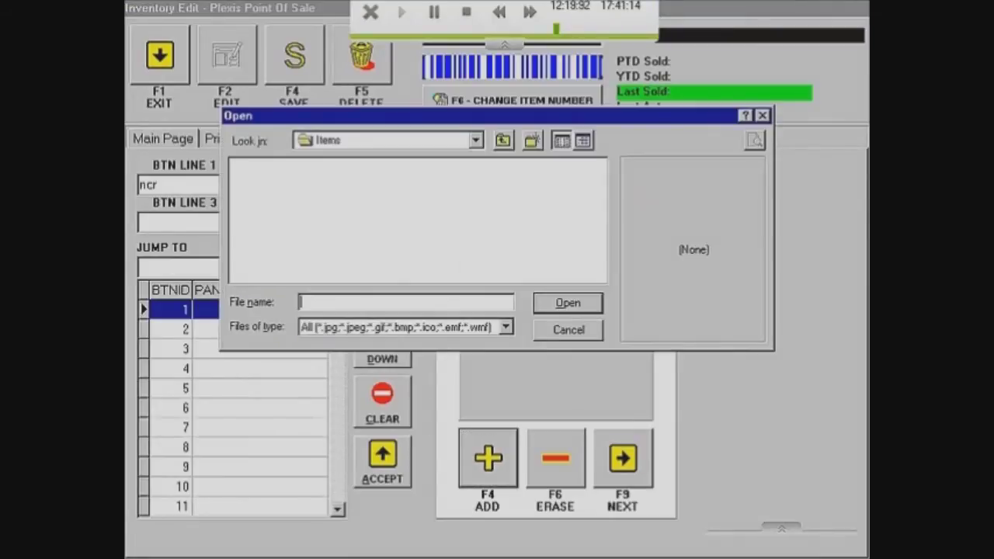
click(475, 139)
key(Down)
key(Down)
key(Down)
key(Down)
key(Down)
key(Down)
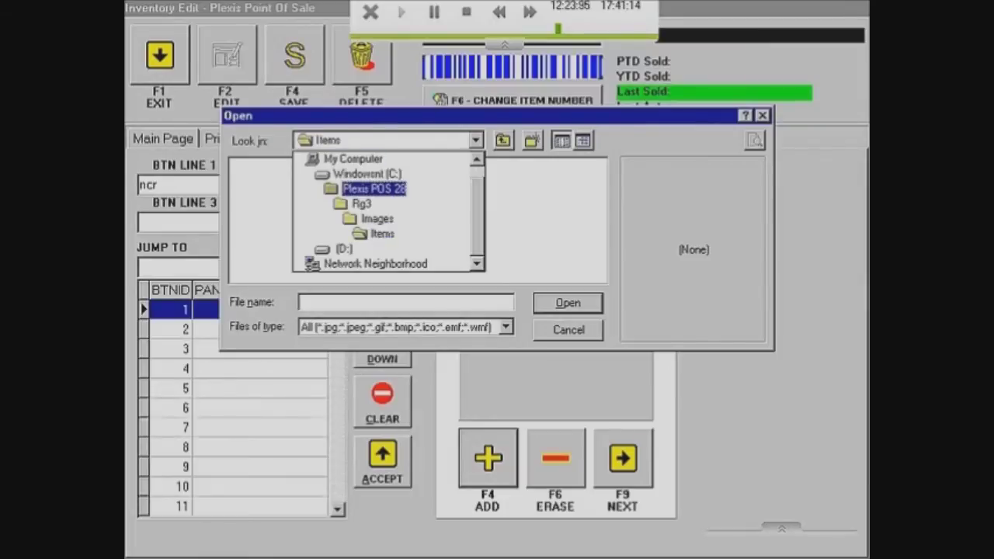
key(Return)
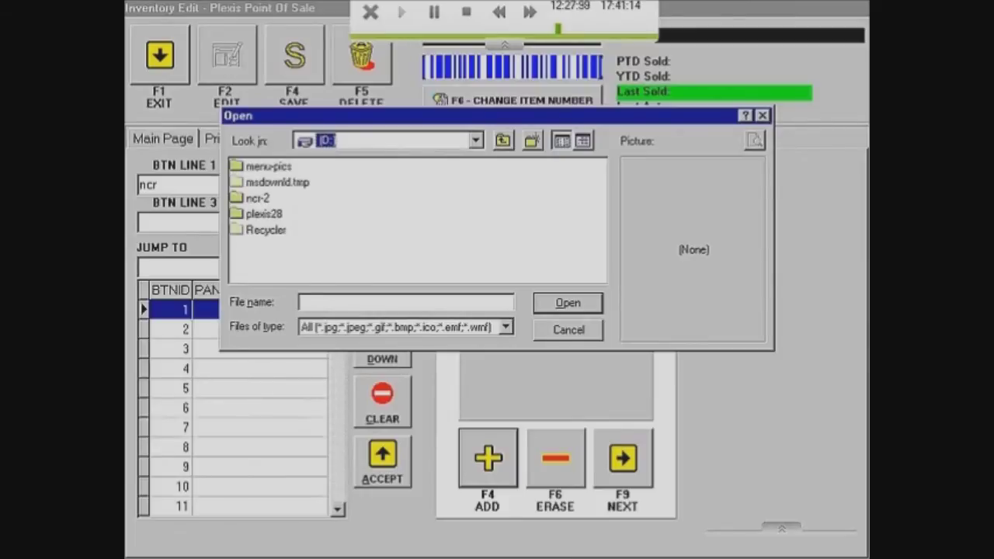
double_click(268, 166)
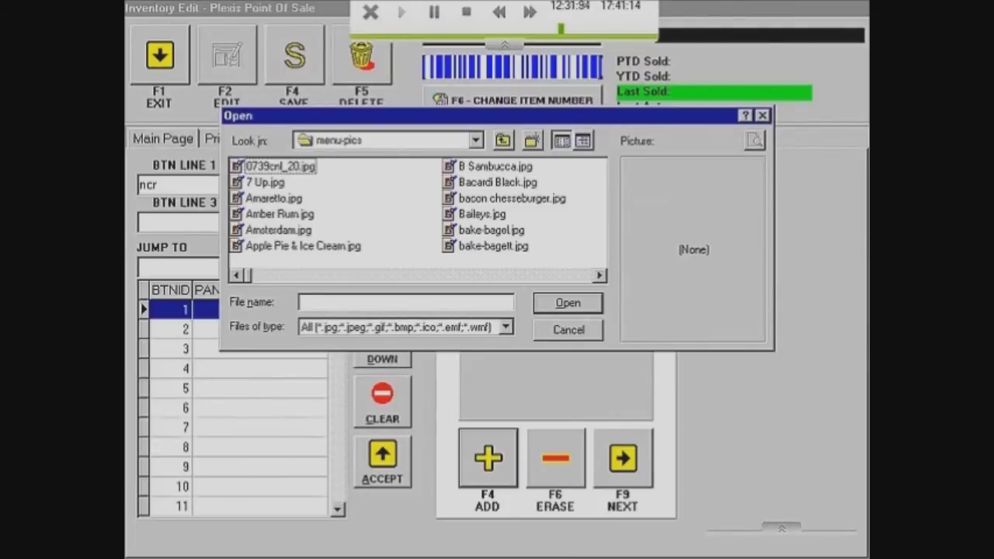
Use Chow Mein.jpg from the menu-pics folder as the NCR item's main picture
scroll(416, 206, right, 7)
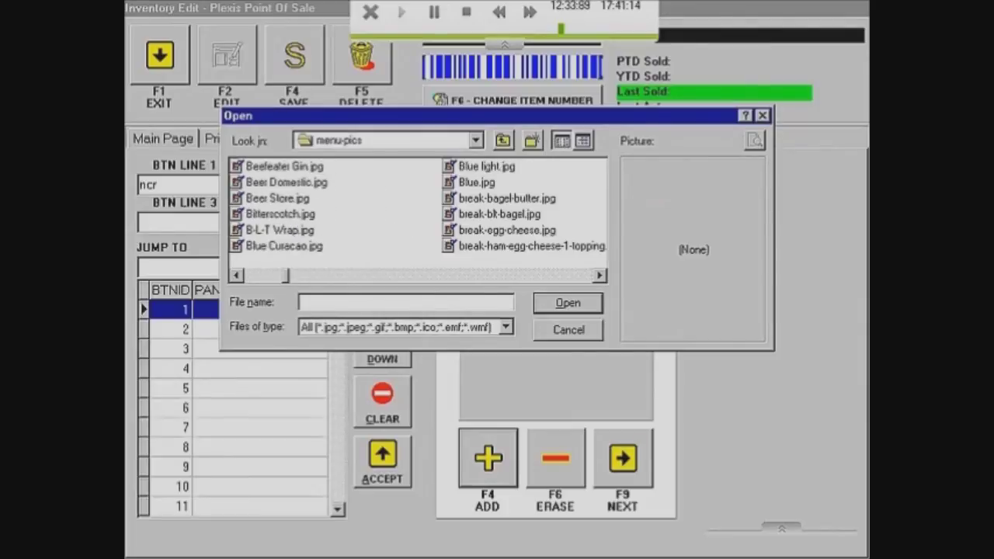
scroll(418, 206, right, 2)
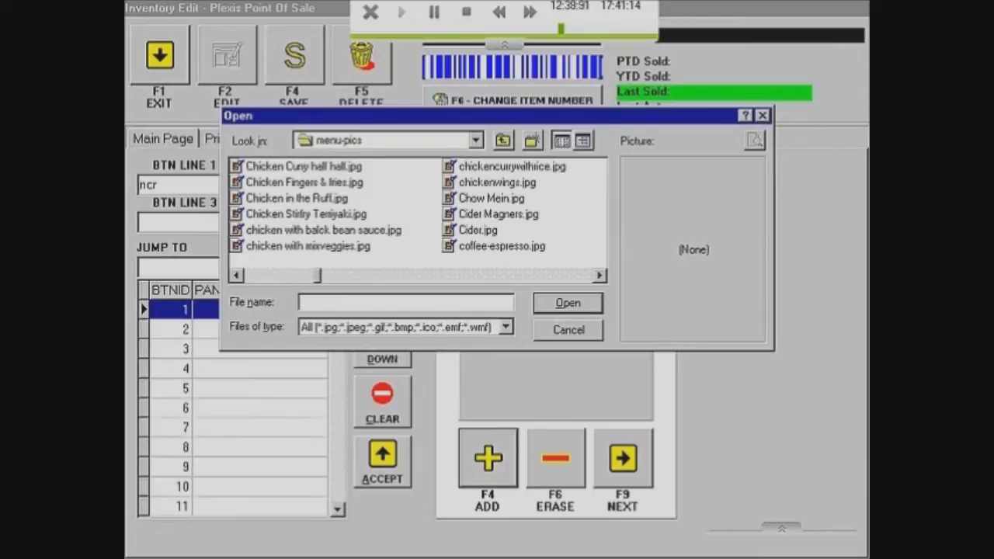
click(491, 198)
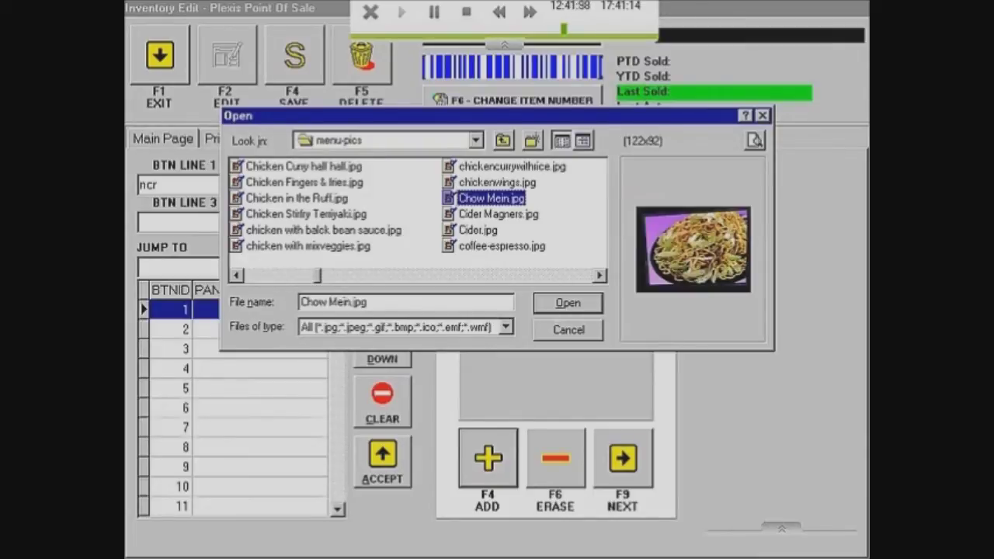
key(Return)
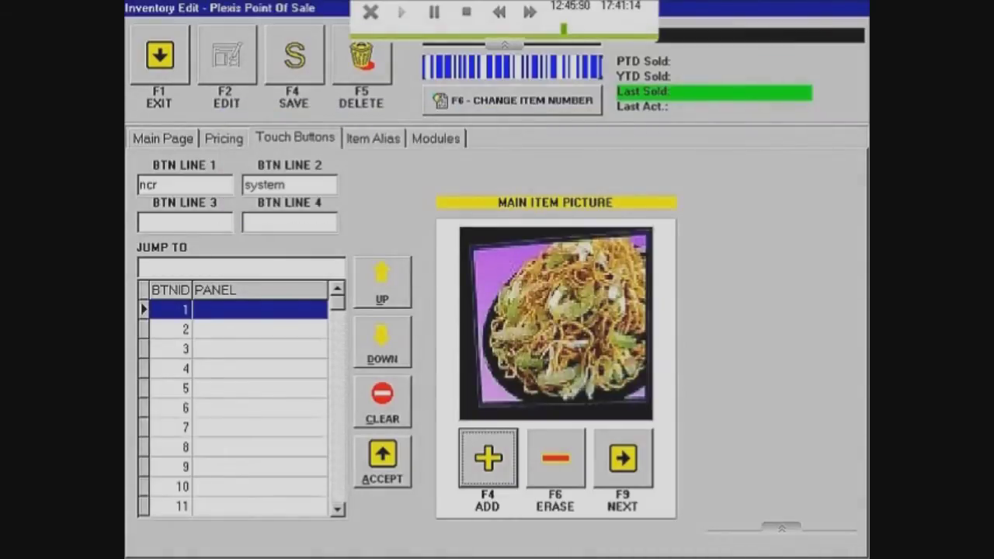
Look over the item's alias and modules pages, and return to the main menu
click(373, 138)
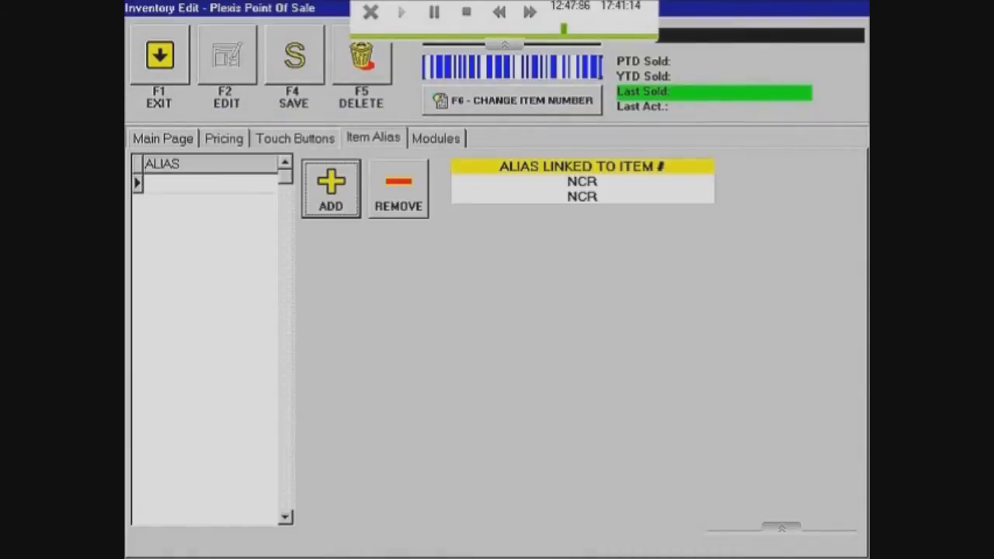
click(435, 138)
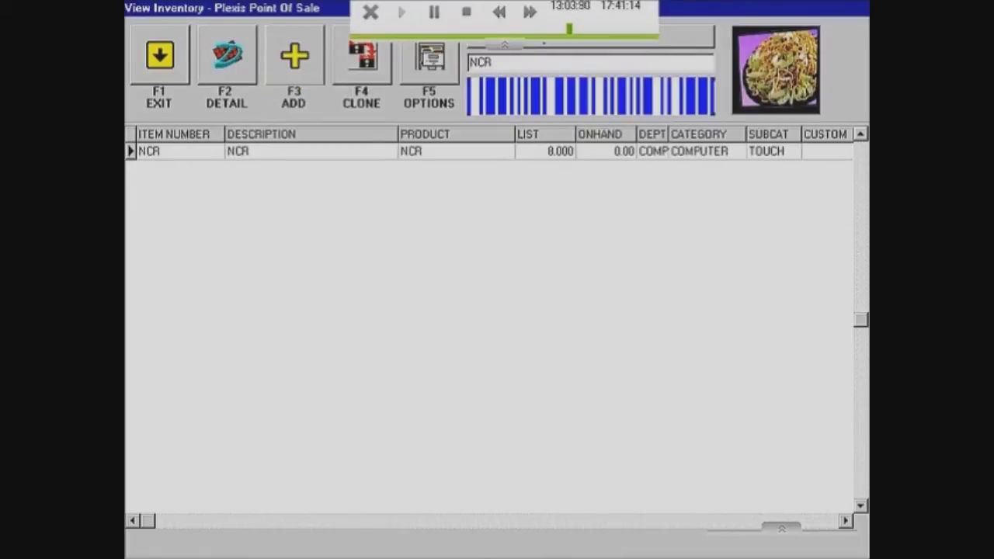
click(162, 74)
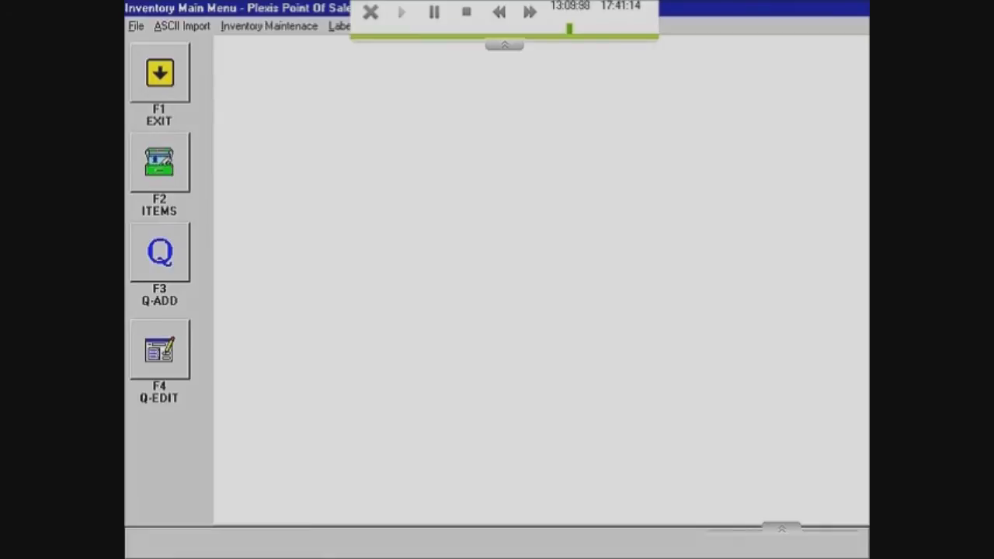
click(160, 76)
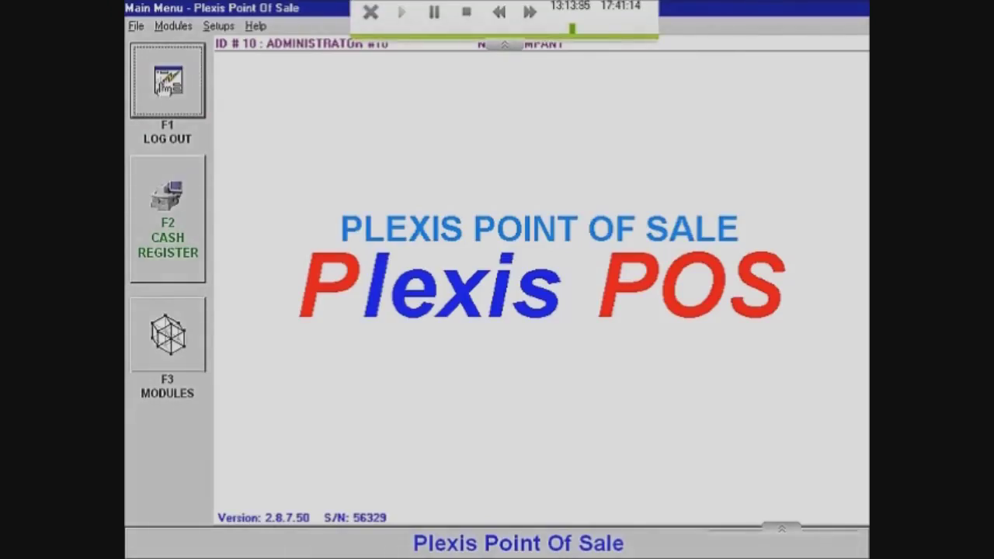
Open the touch screen setup for Menus & Sales Screen
key(alt+s)
key(Down)
key(Down)
key(Right)
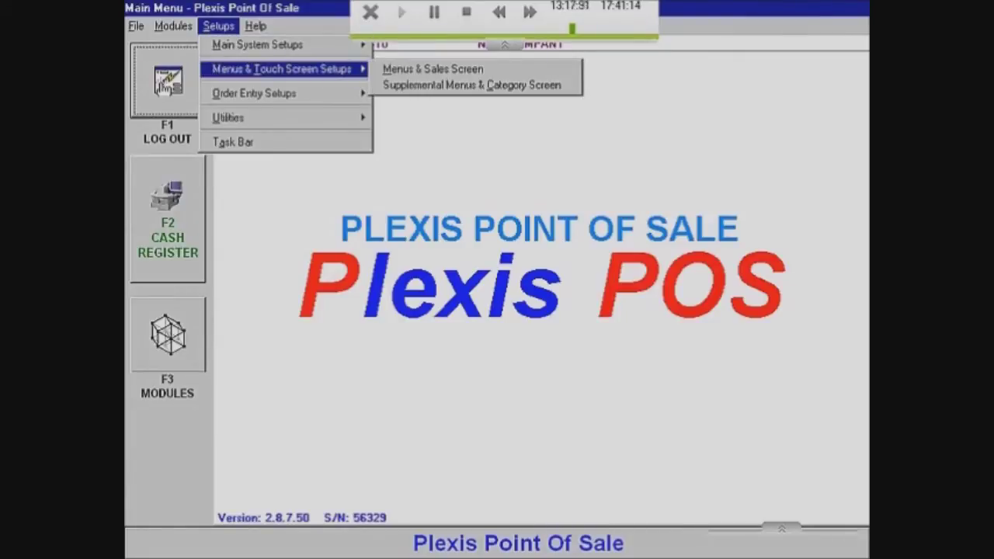
key(Down)
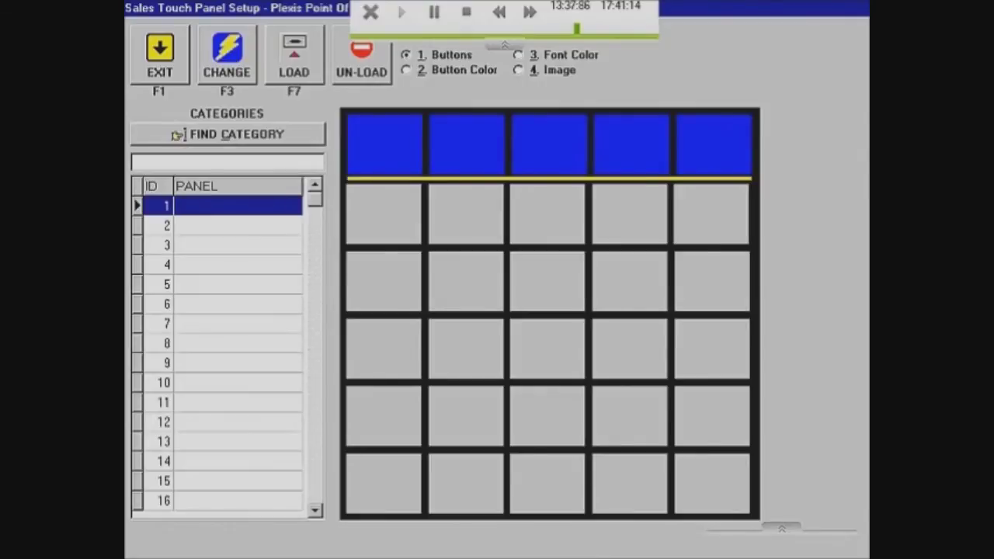
click(237, 225)
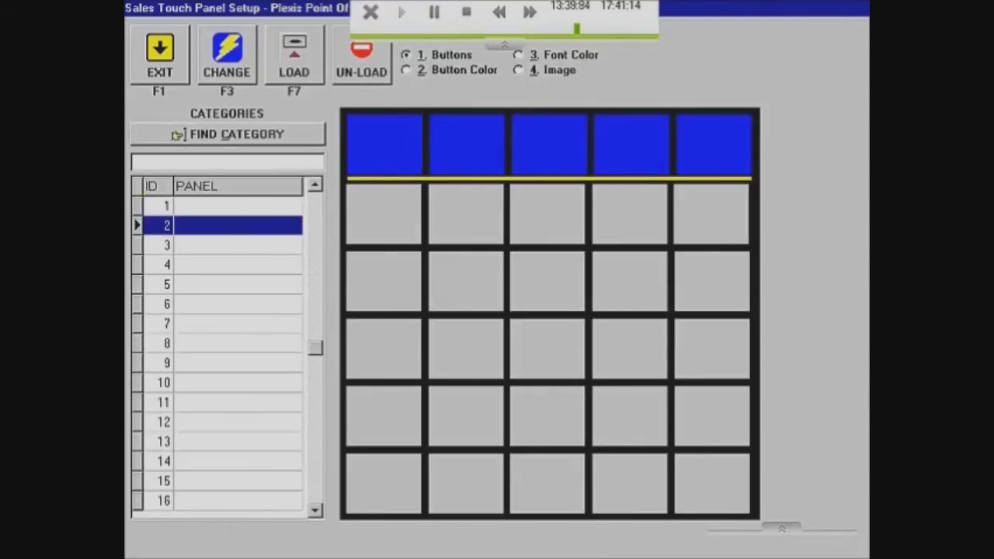
click(237, 204)
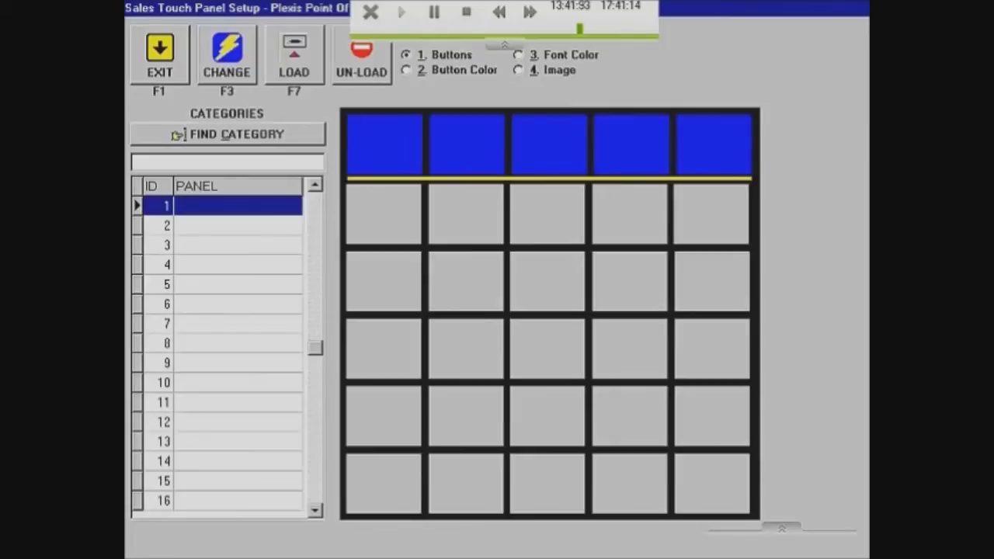
key(F7)
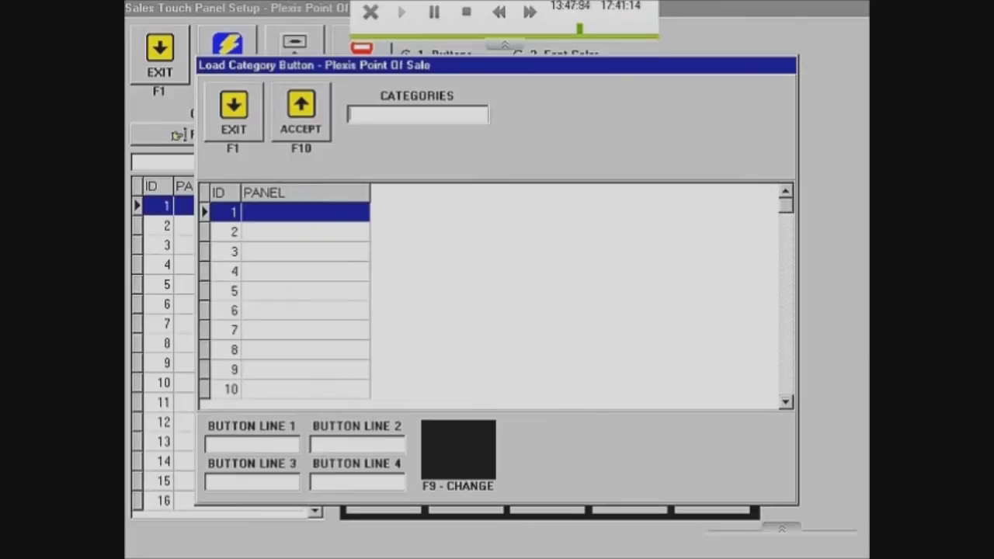
key(F1)
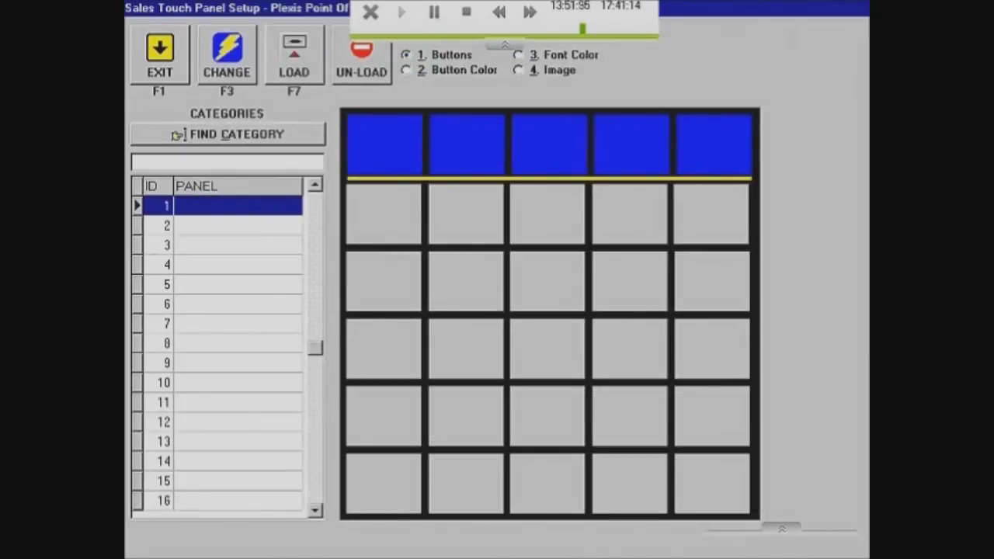
Name category panel 1 HOME with "home" on button line 1, and save it
key(F3)
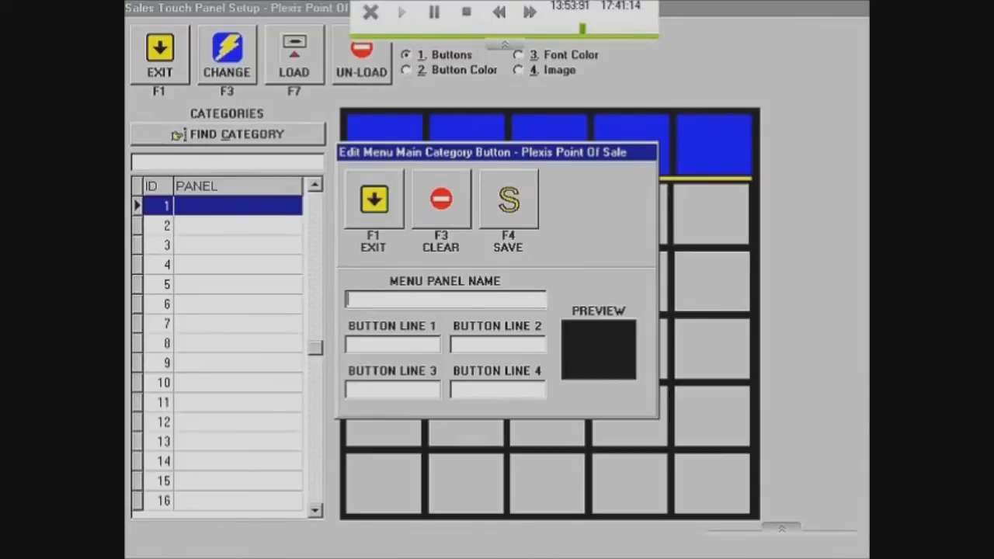
text(HOME)
click(348, 344)
text(home)
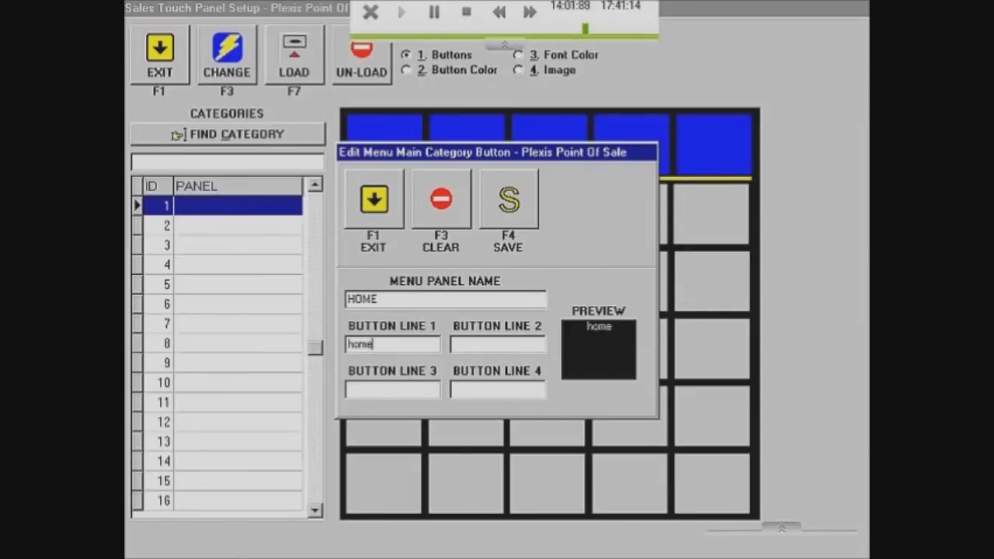
key(F4)
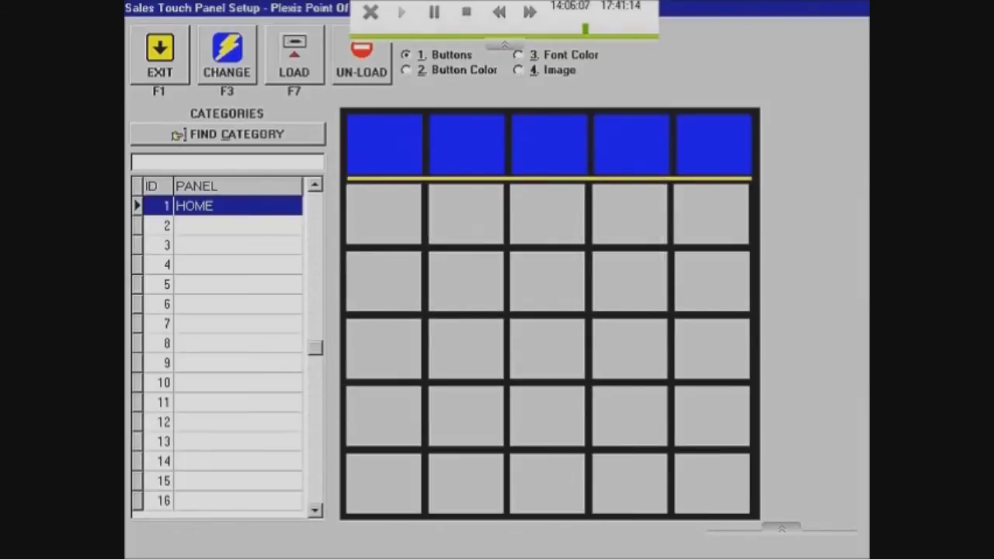
Name category panel 2 MAIN with "main" on button line 1, and save it
double_click(237, 225)
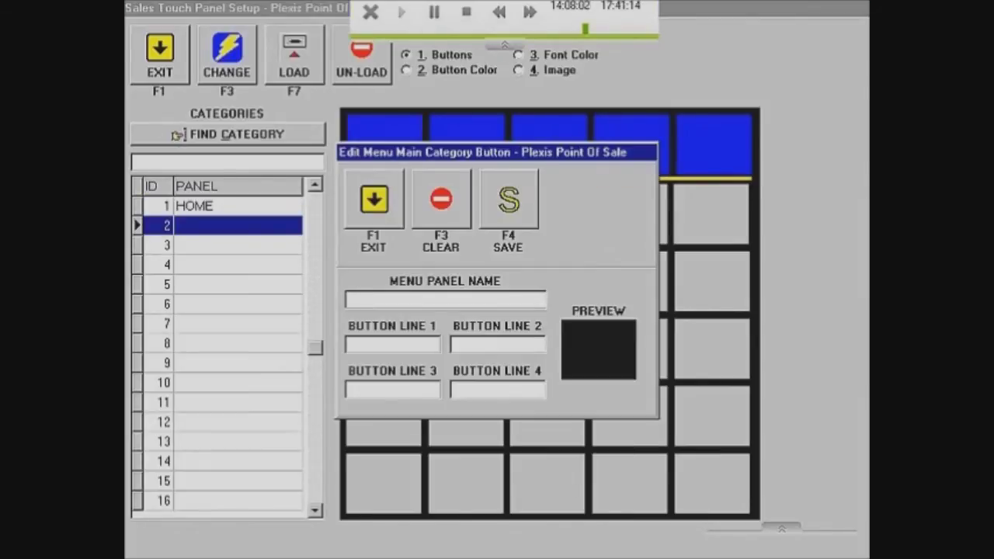
text(MAIN)
click(347, 344)
text(main)
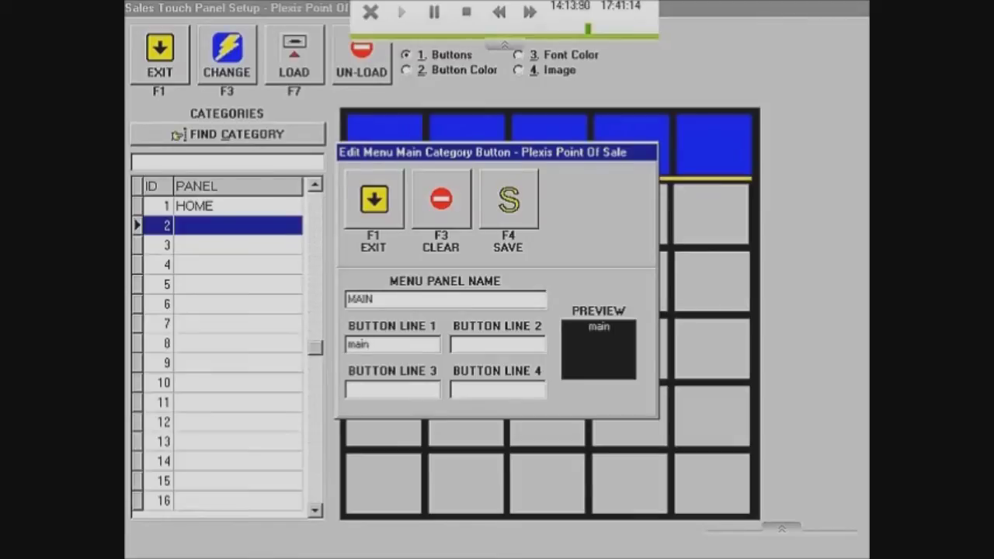
key(F4)
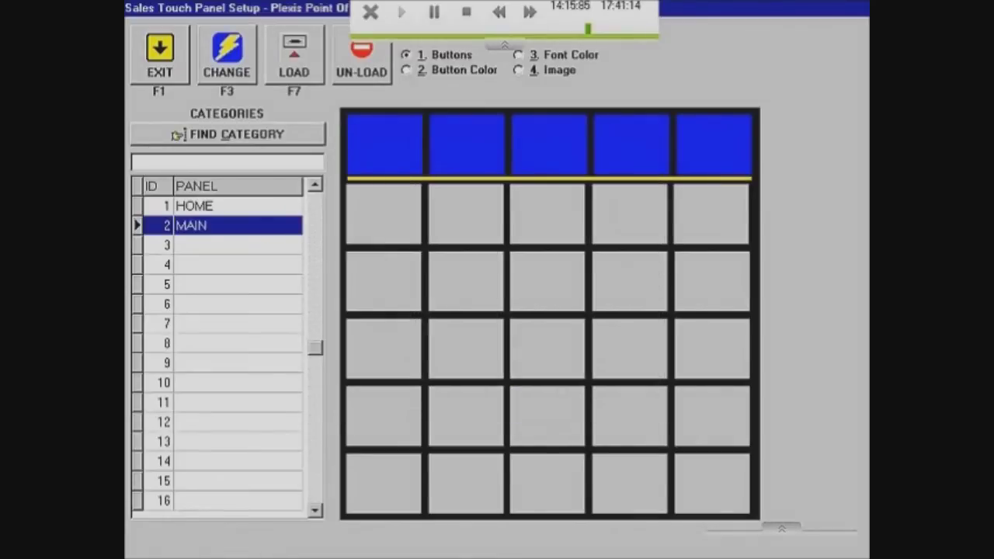
Name category panel 3 DESSERTS with "desserts" on button line 1, and save it
double_click(237, 244)
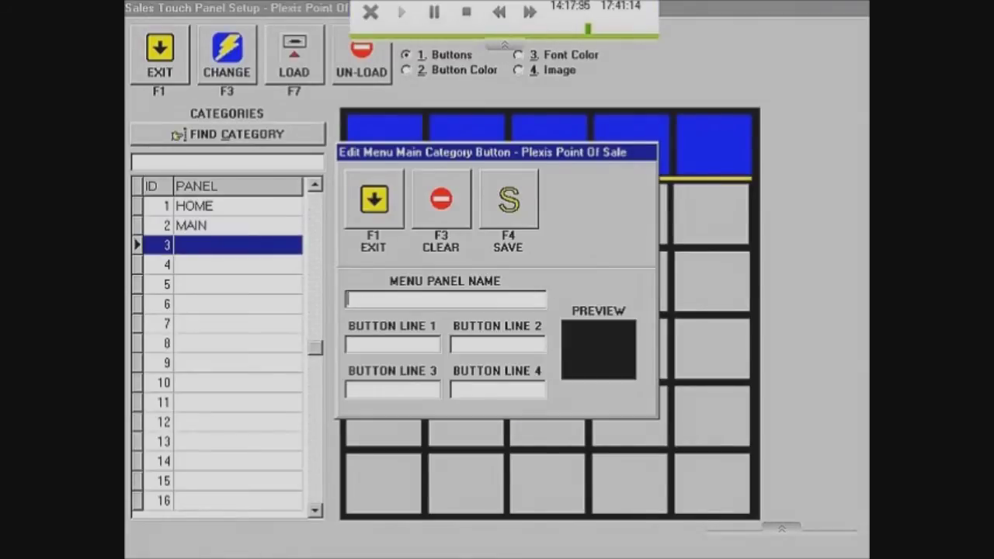
text(DESSE)
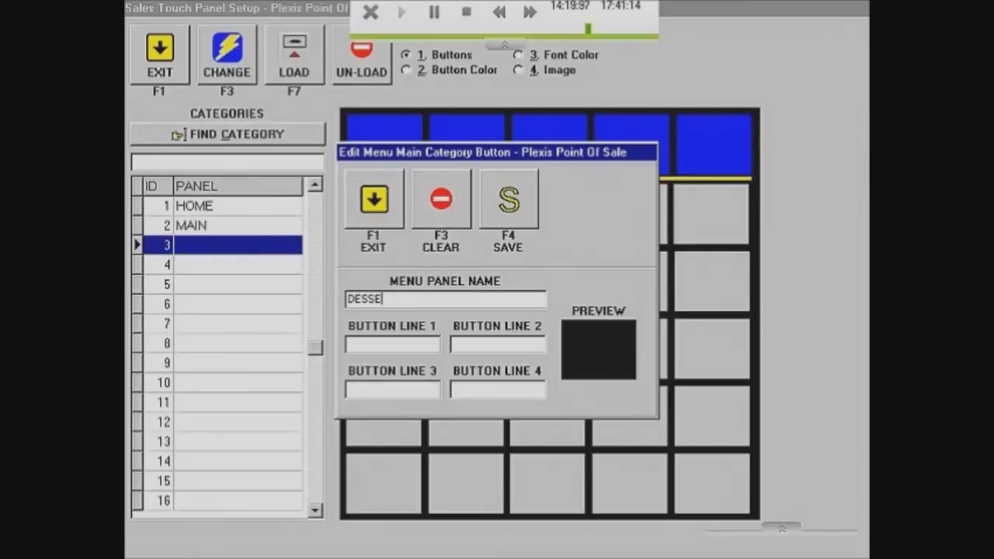
text(RTS)
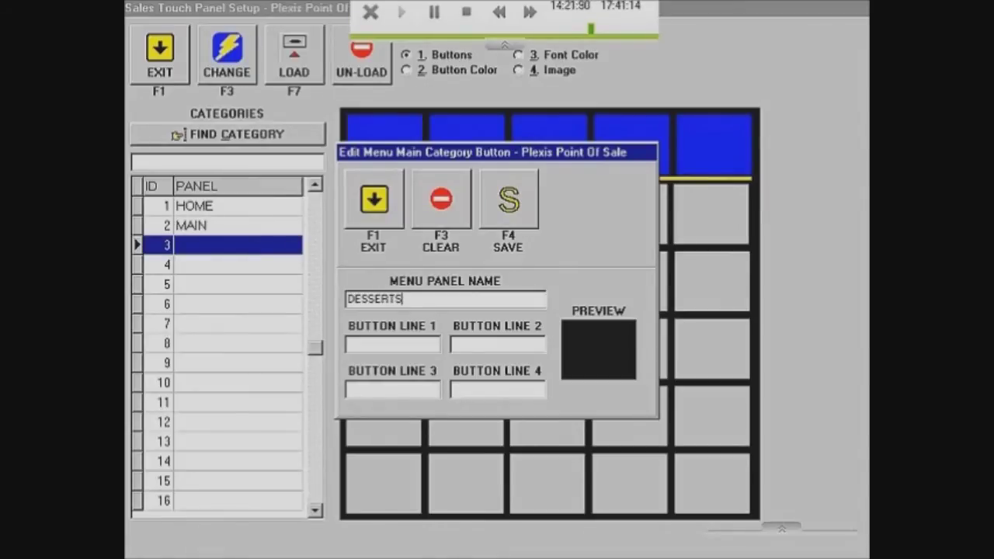
click(348, 344)
text(desserts)
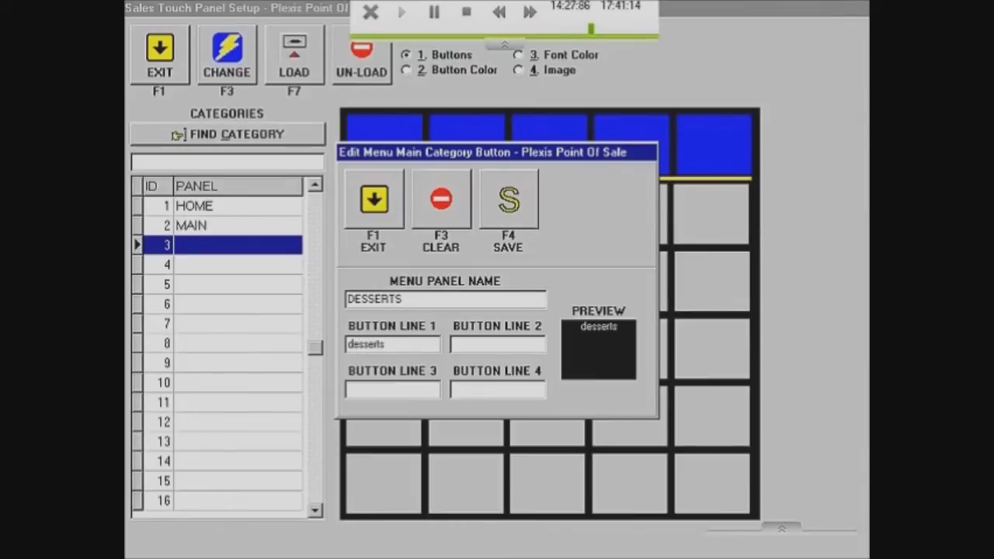
key(F4)
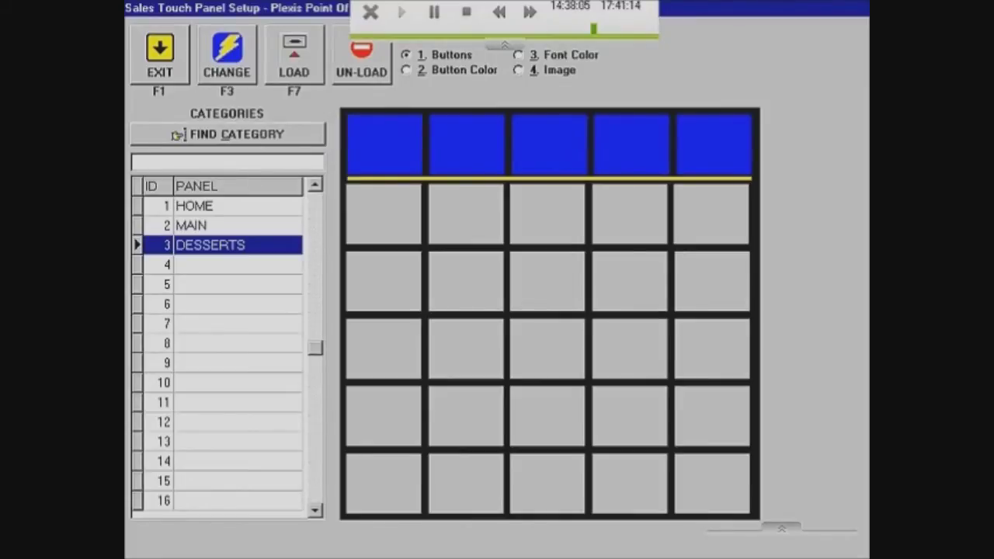
Load the home category into the first blue category button of the HOME panel
click(194, 206)
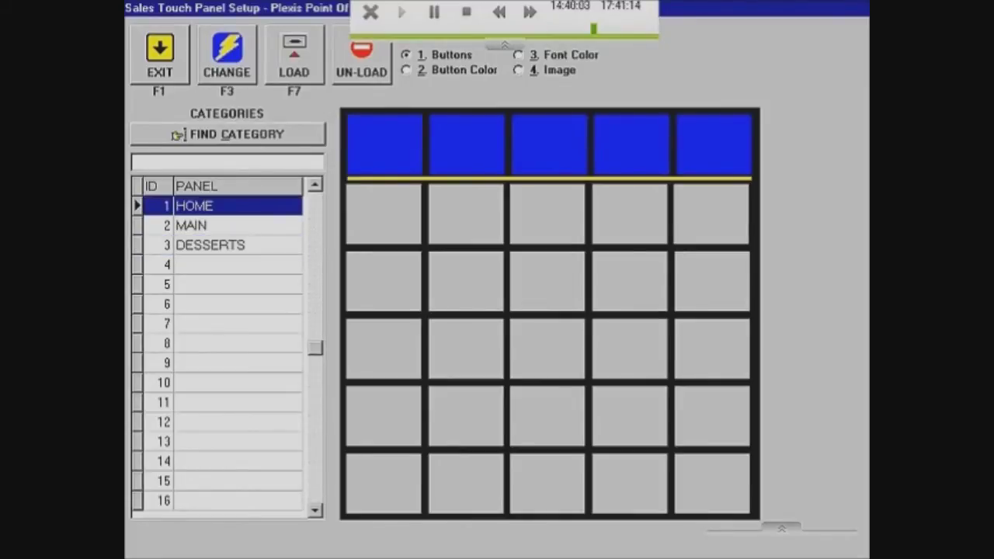
key(F7)
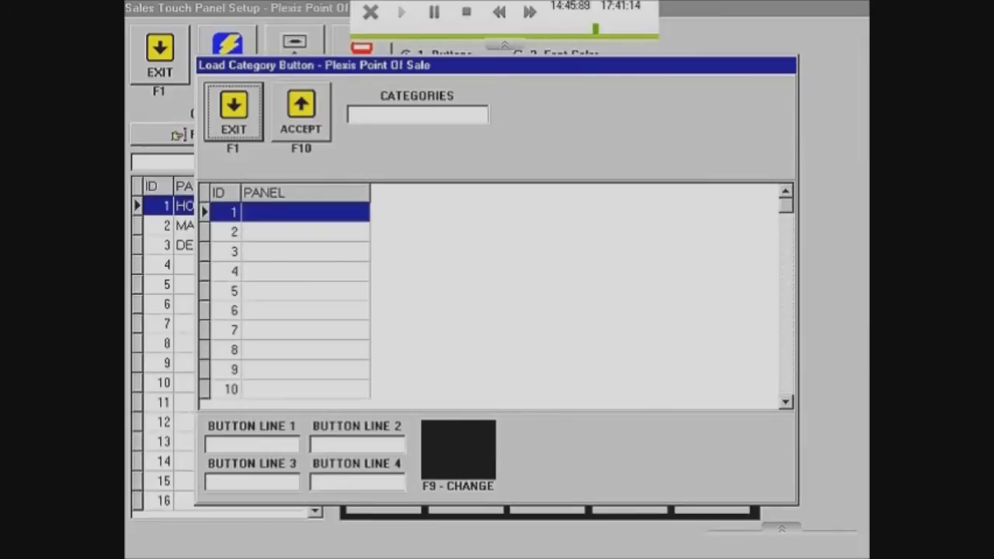
key(Tab)
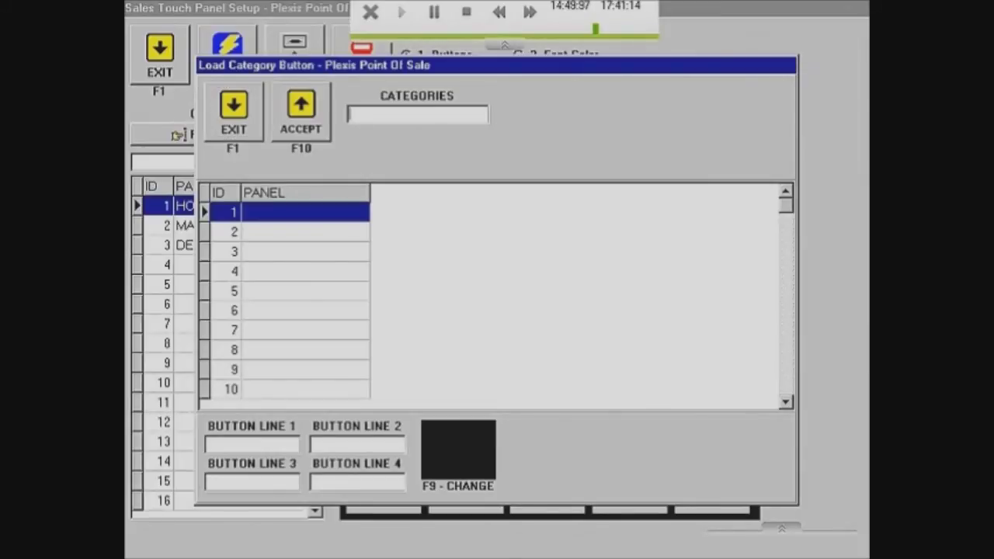
text(HOME)
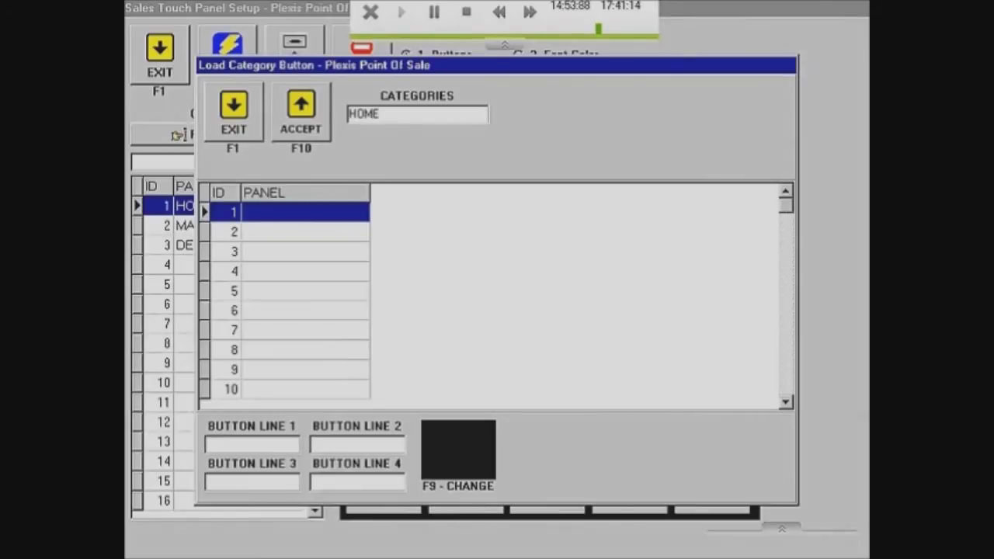
key(BackSpace)
key(BackSpace)
key(BackSpace)
key(BackSpace)
key(F10)
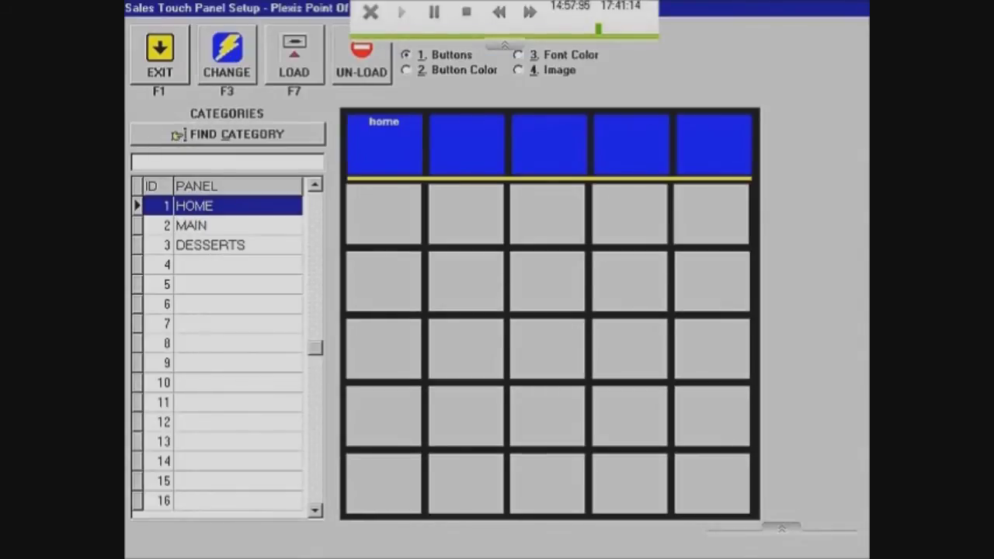
Load the main and desserts categories into the second and third category buttons of the HOME panel
key(F7)
click(304, 231)
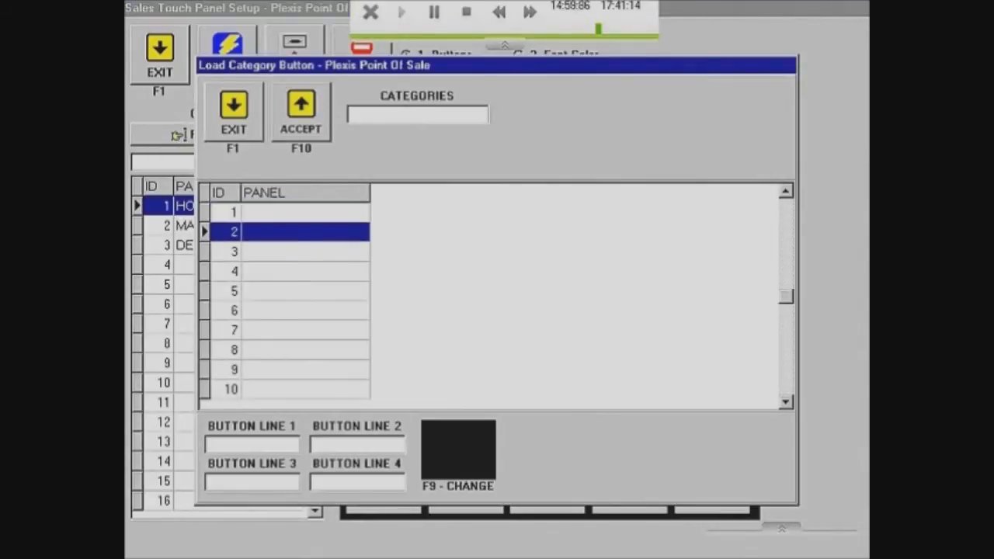
key(F1)
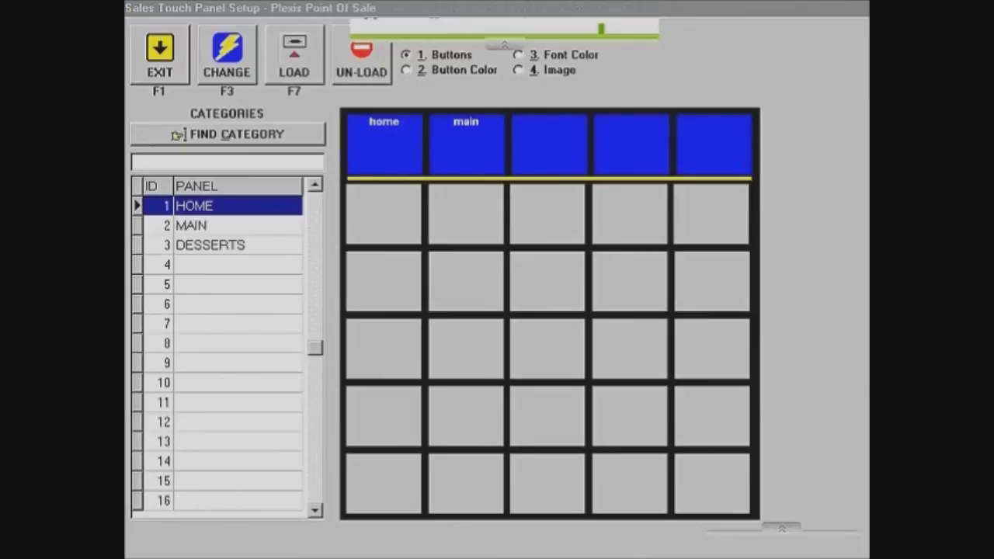
key(F7)
click(305, 251)
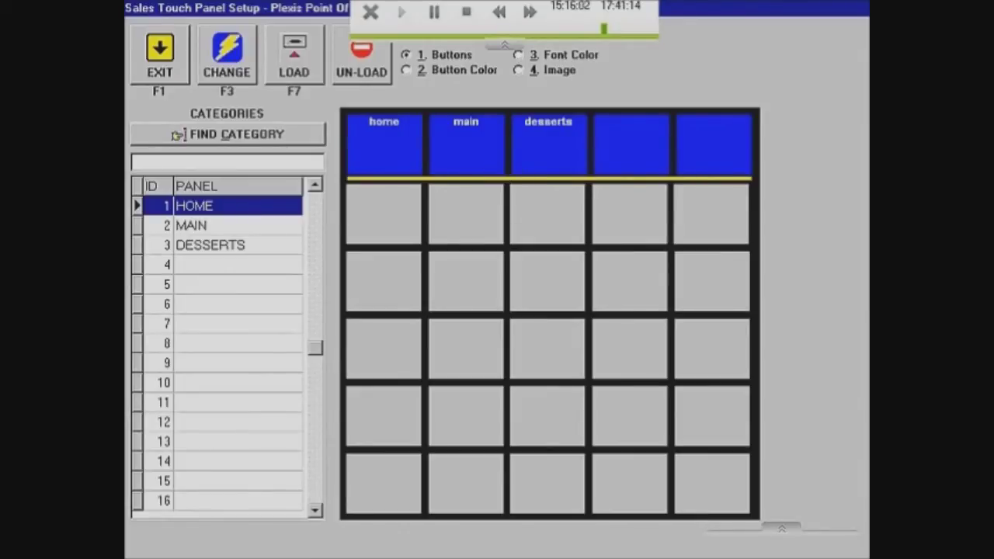
Load the home, main and desserts categories into the first three blue category buttons of the MAIN panel
click(217, 225)
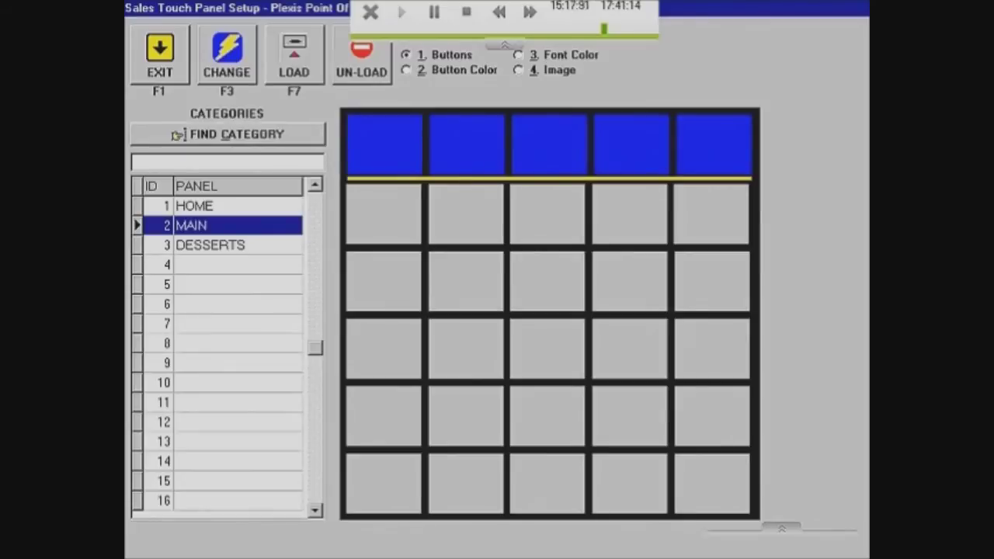
click(392, 152)
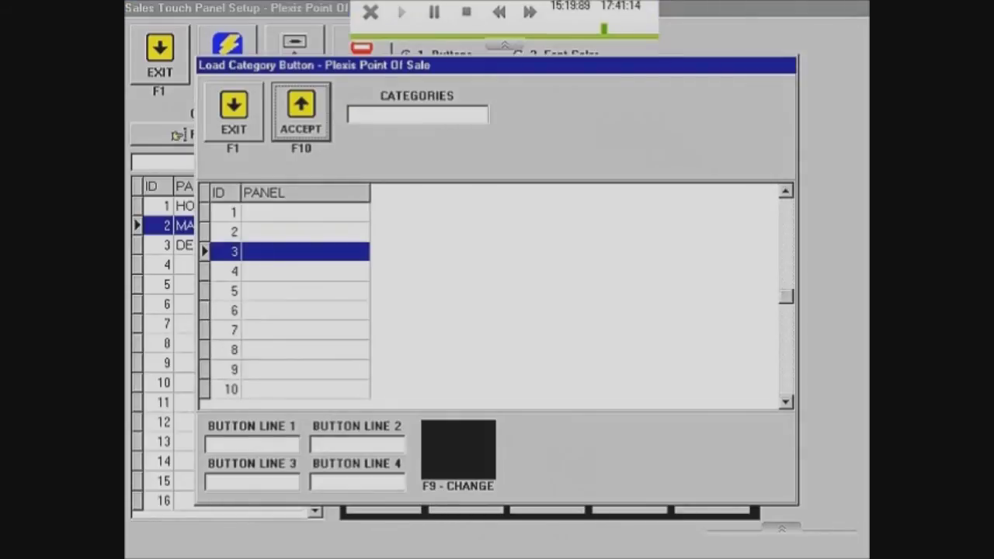
click(305, 212)
key(F1)
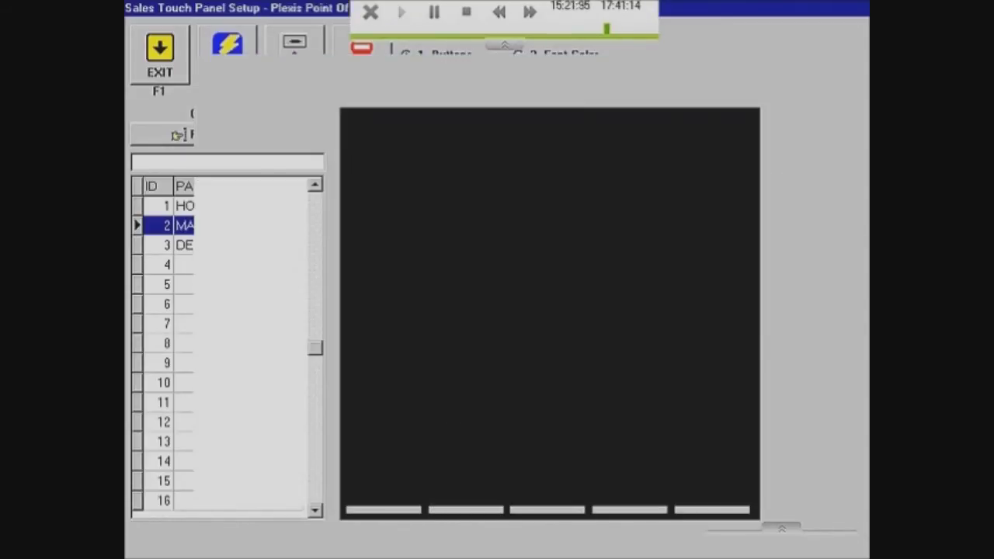
key(F7)
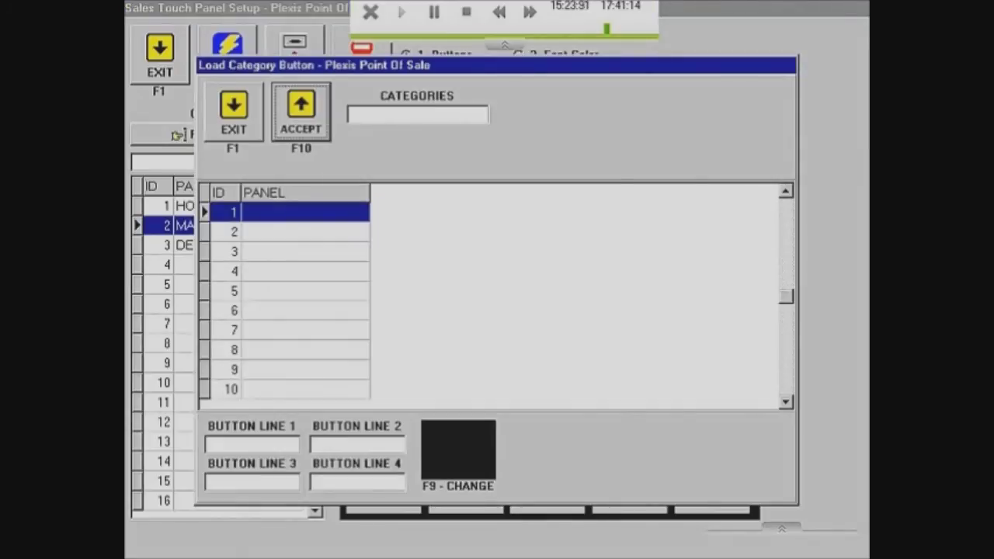
click(305, 231)
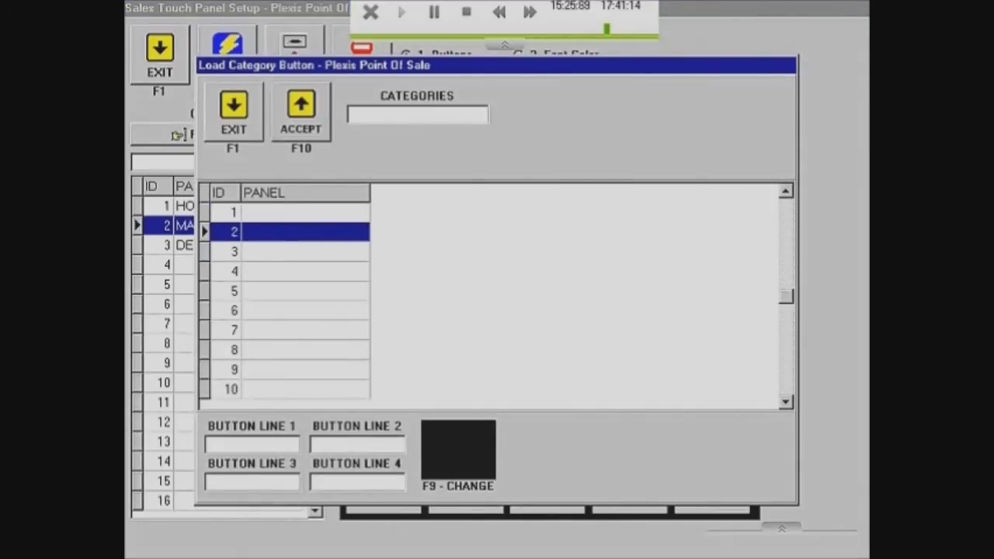
key(F10)
key(F7)
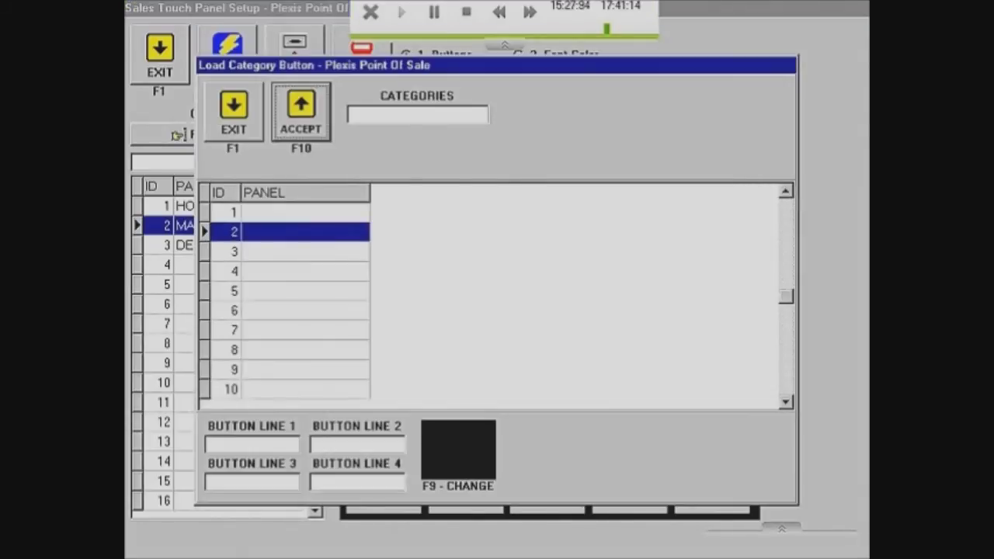
click(304, 250)
key(F10)
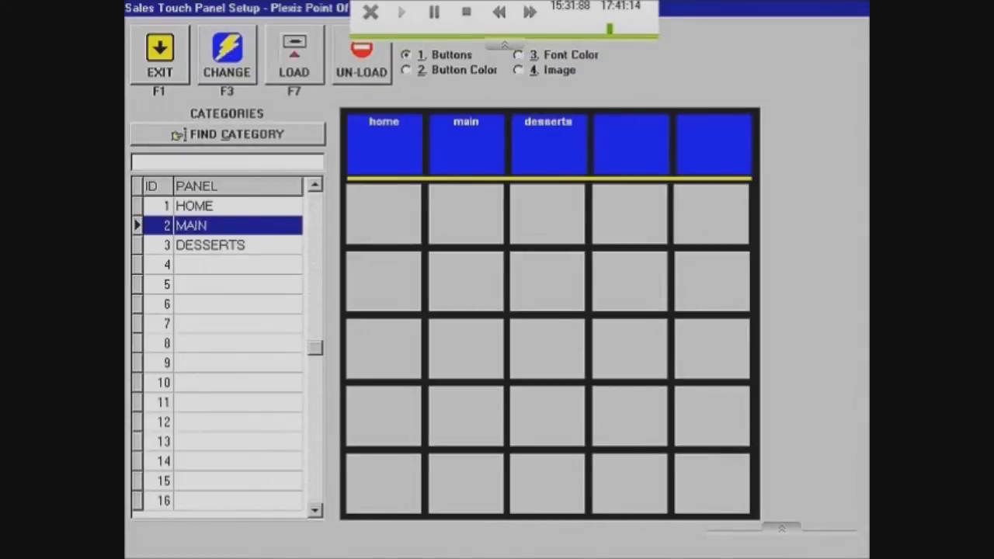
Load the home, main and desserts categories into the first three blue category buttons of the DESSERTS panel
click(238, 244)
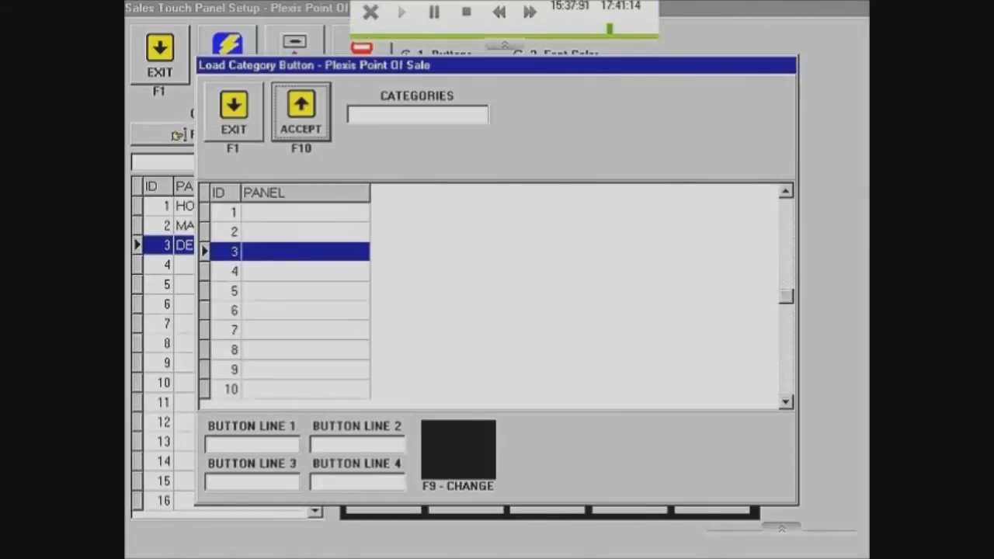
click(304, 212)
key(F10)
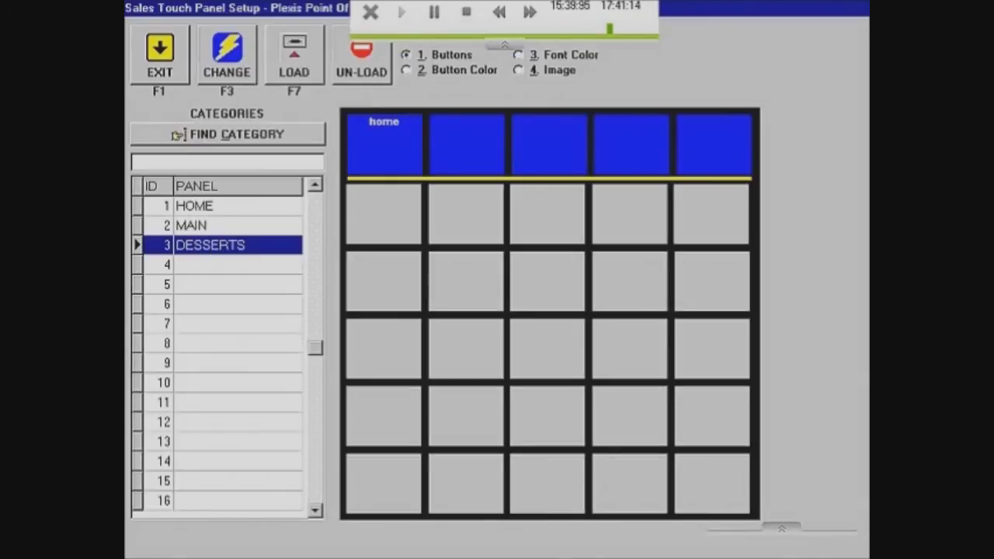
key(F7)
click(304, 232)
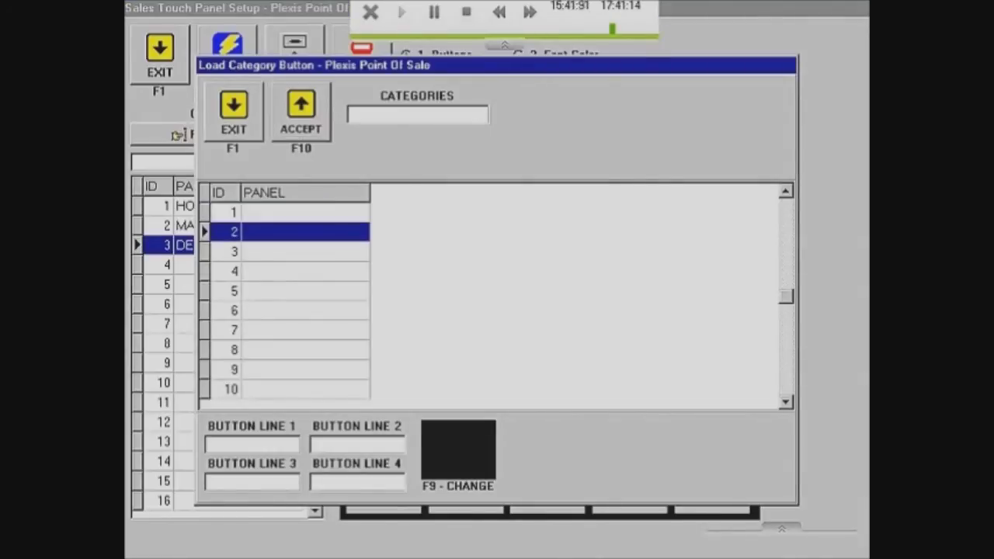
key(F10)
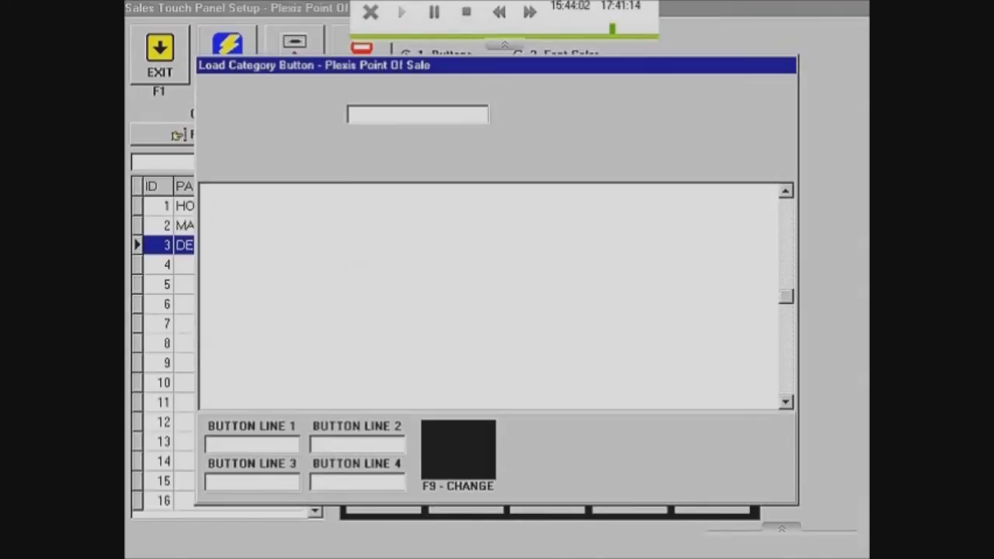
click(303, 251)
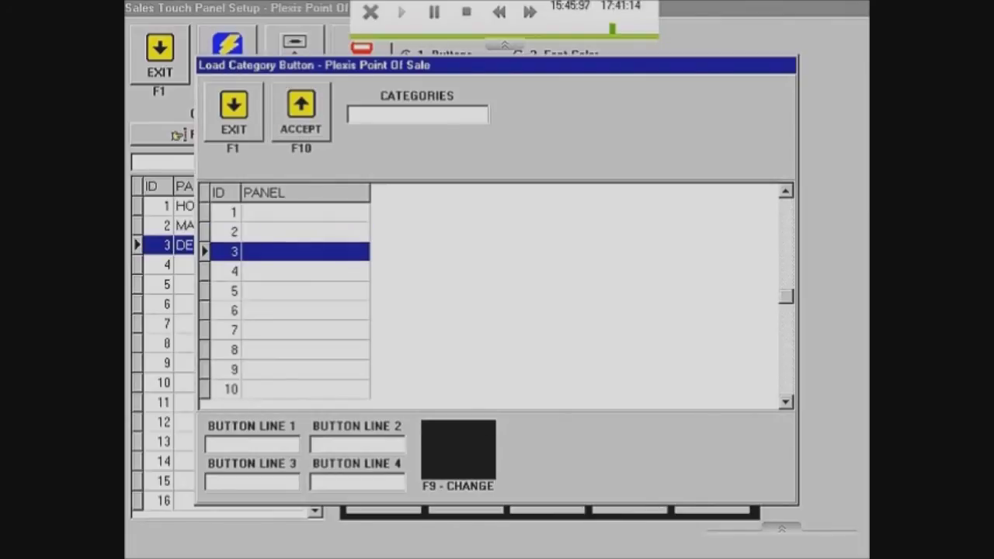
key(F10)
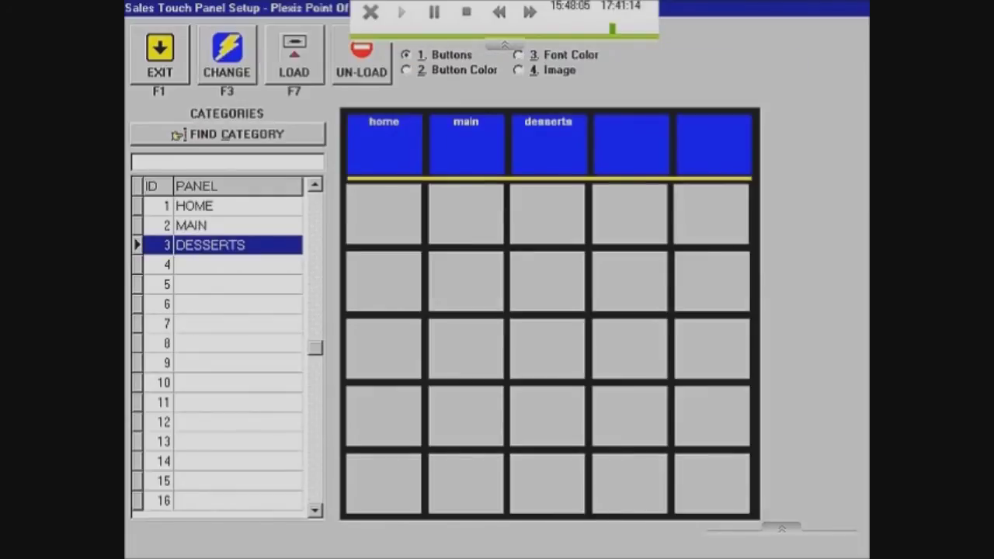
Load the inventory item NCR, labelled "ncr" and "system", into the first grey item button of the MAIN panel
click(233, 225)
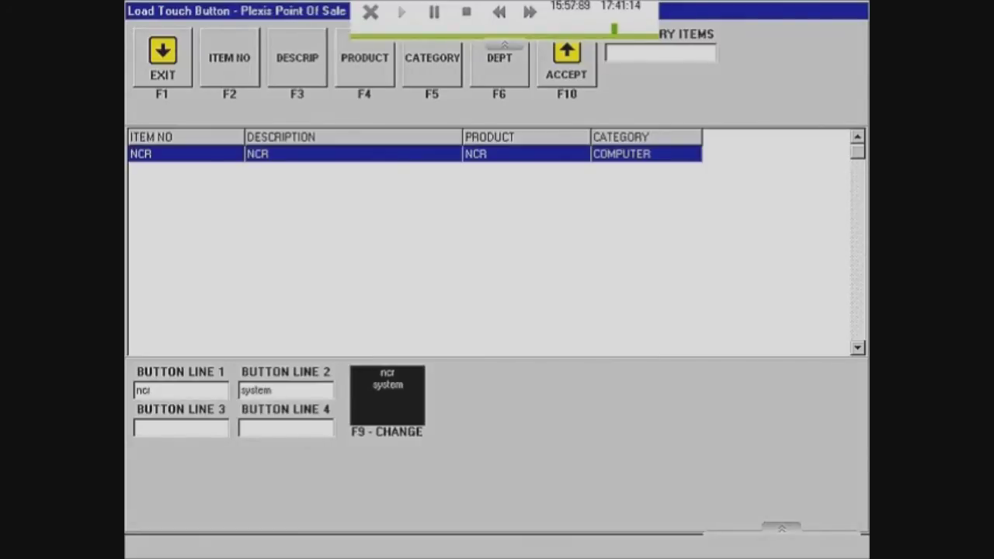
key(F10)
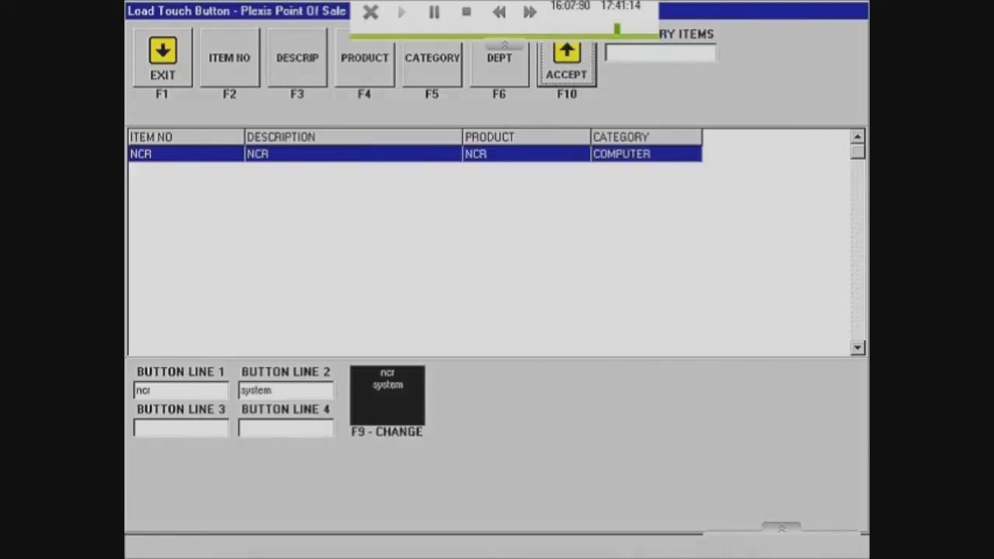
key(F10)
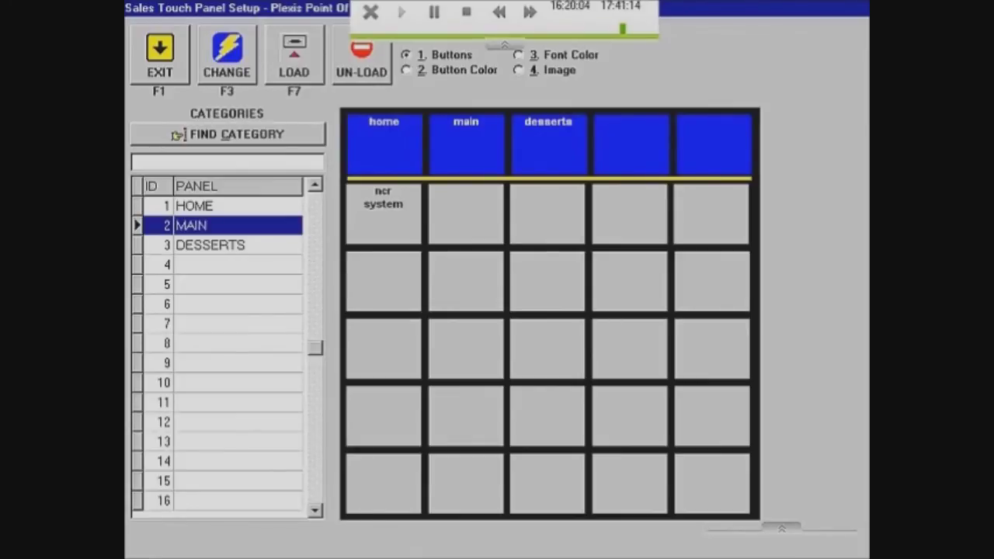
Leave the touch panel setup and log in to the cash register with the sales ID
click(161, 77)
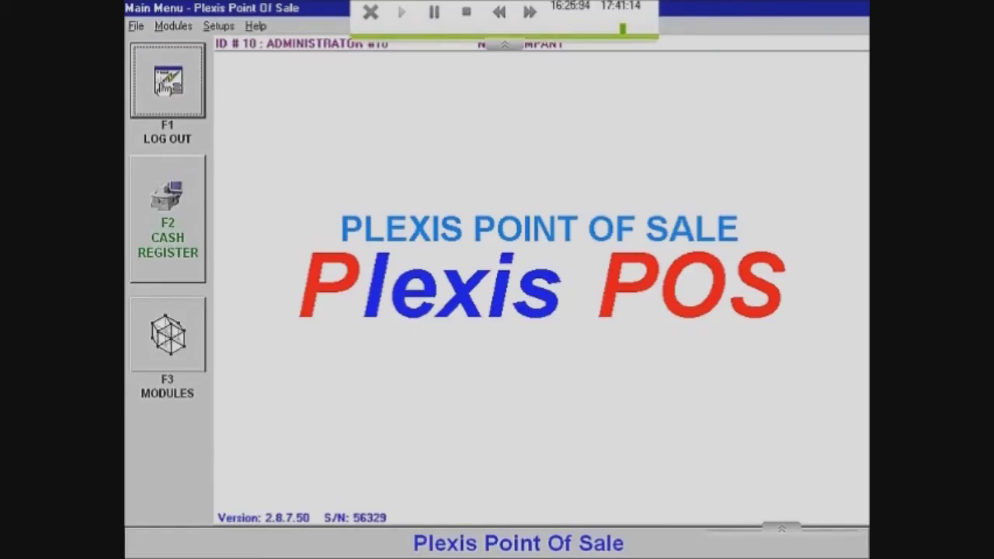
key(F2)
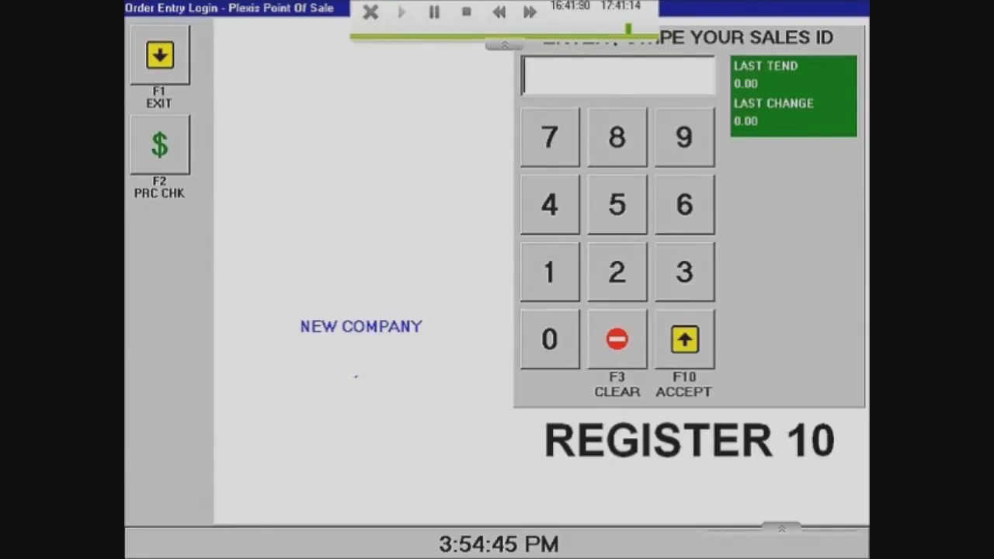
text(1)
key(F10)
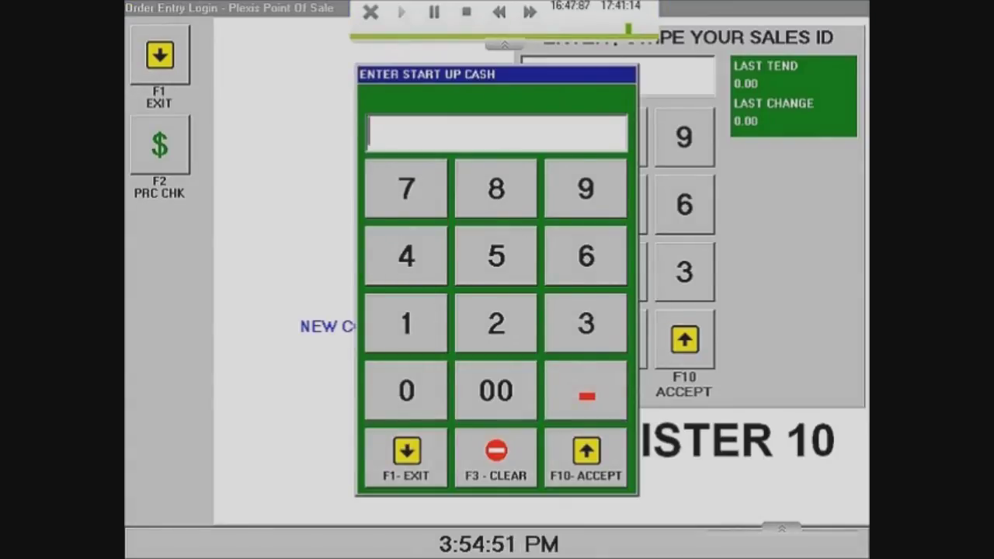
Enter a start-up cash amount of $0.01 for the register and accept it
text(1)
key(F10)
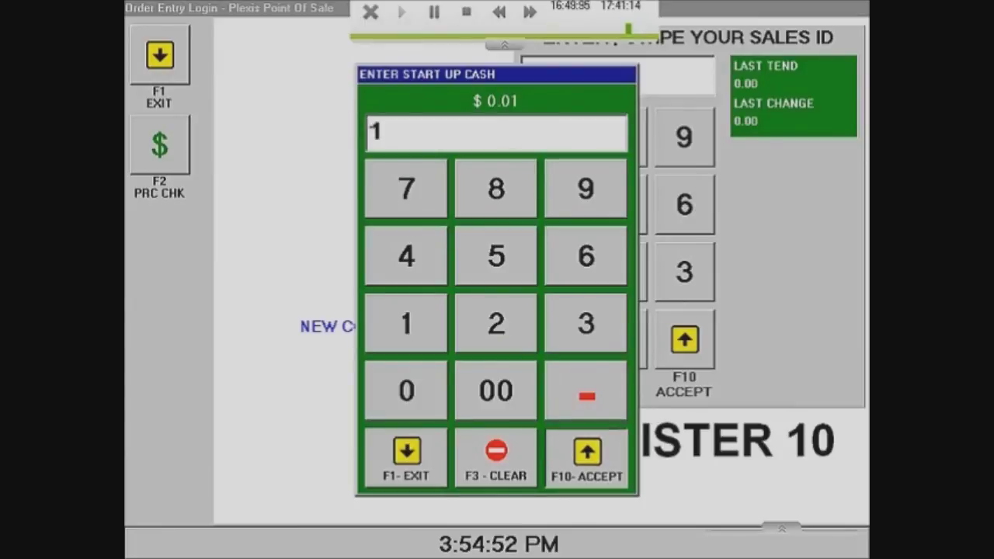
key(F10)
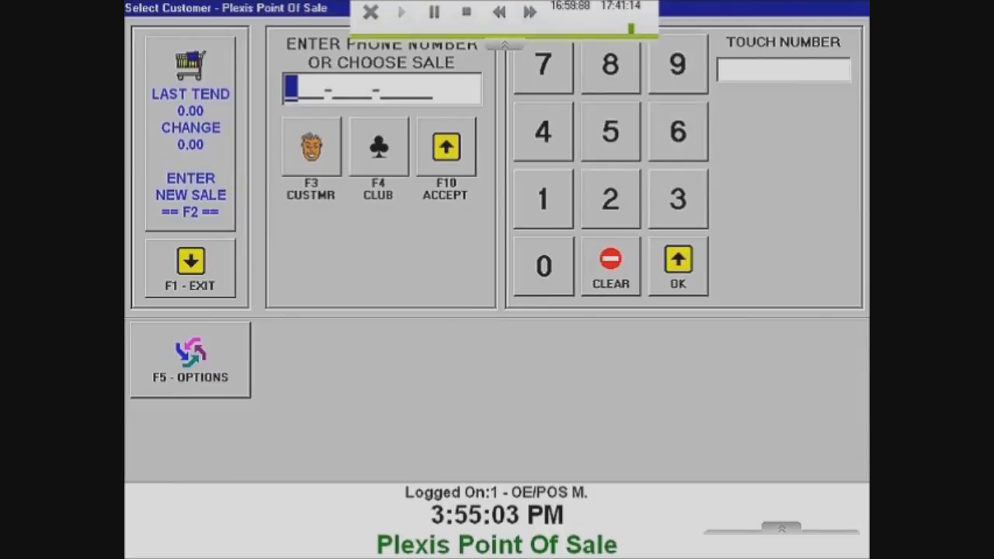
Start a new sale and open the main category on the touch sales screen
click(190, 134)
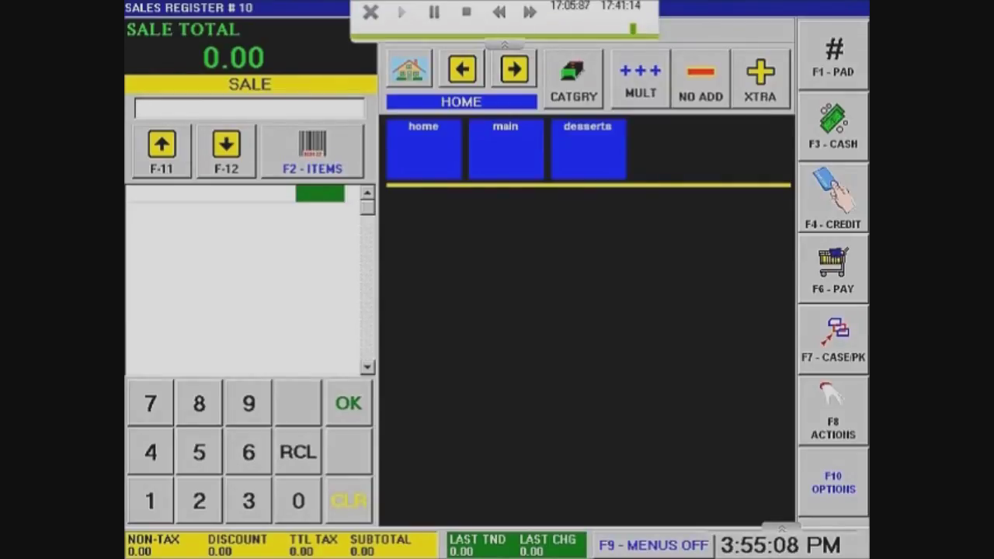
click(505, 148)
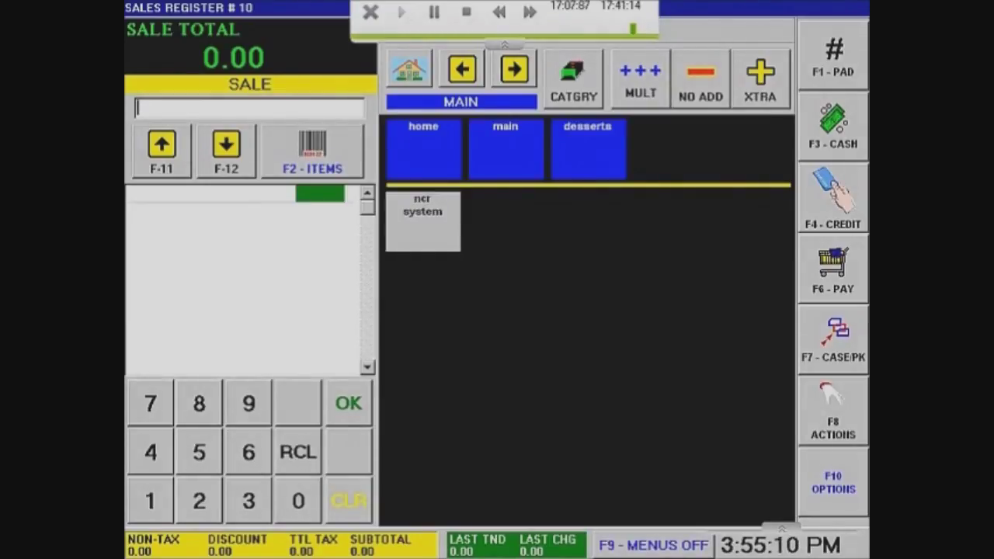